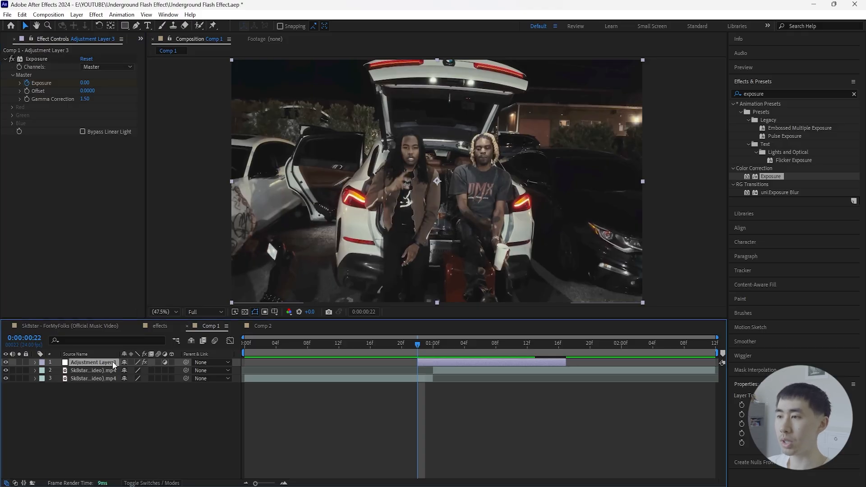
- Add an Exposure keyframe of about 3 on Adjustment Layer 3 at 0:00:01:00, where the second clip starts
{"action": "key", "text": "u"}
{"action": "left_click_drag", "start_coordinate": [419, 346], "coordinate": [434, 344]}
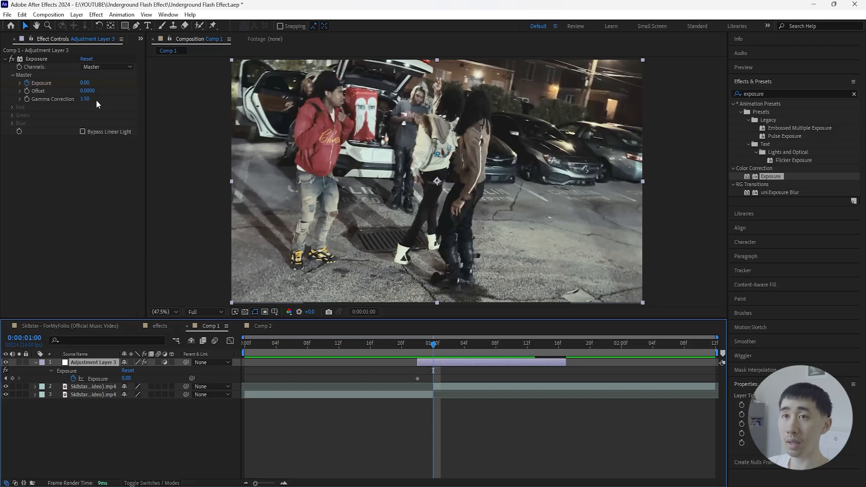
{"action": "left_click_drag", "start_coordinate": [126, 378], "coordinate": [267, 382]}
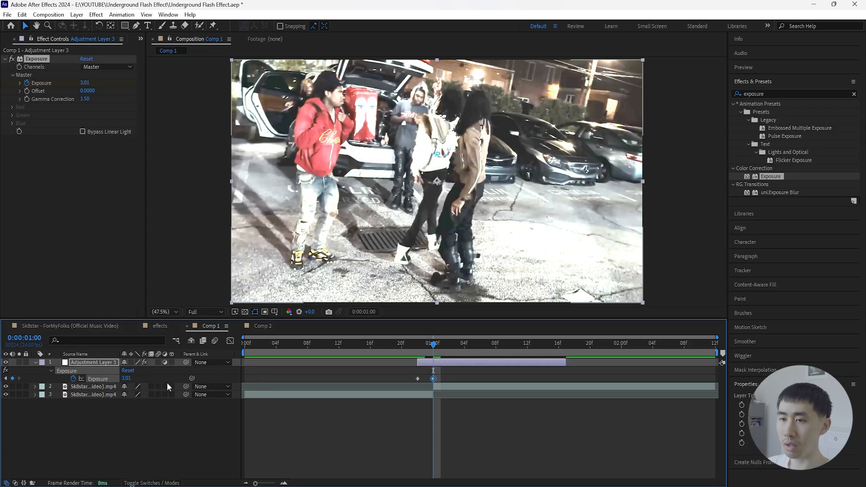
- Add an Exposure keyframe of 0 at the layer's end, 0:00:01:17, and apply Easy Ease to all the Exposure keyframes
{"action": "left_click_drag", "start_coordinate": [425, 345], "coordinate": [567, 348]}
{"action": "left_click_drag", "start_coordinate": [572, 371], "coordinate": [410, 382]}
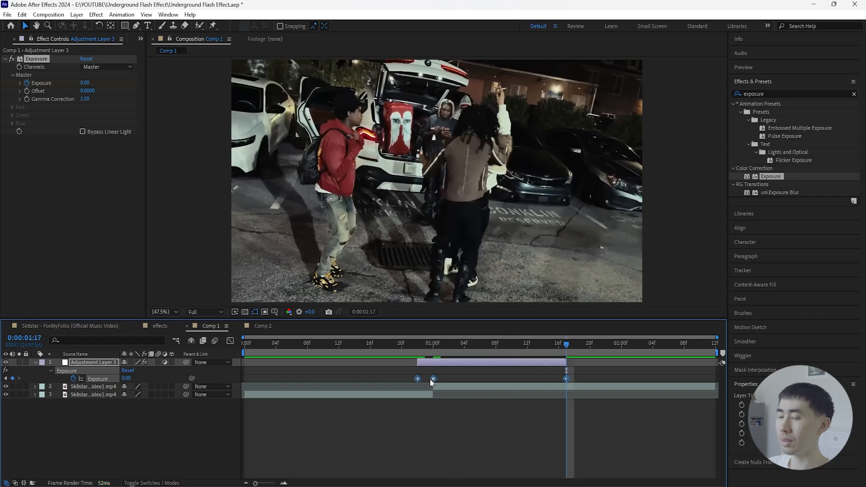
{"action": "right_click", "coordinate": [433, 379]}
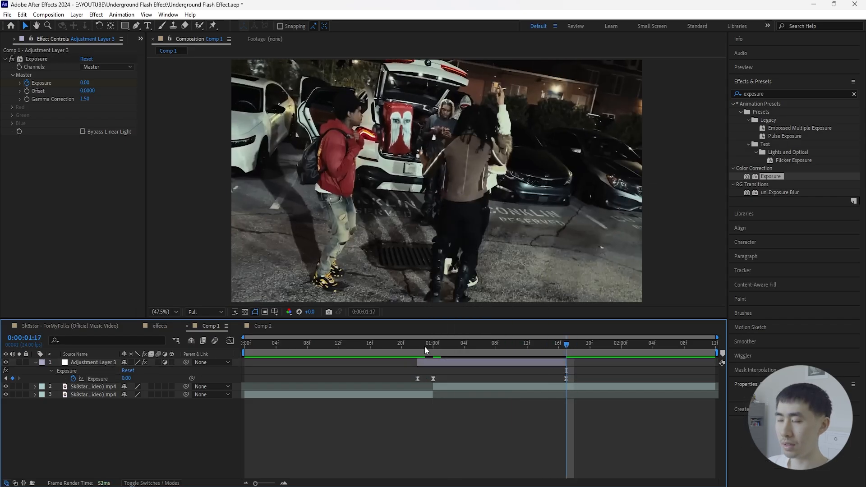
- Play back the exposure flash across the cut between the two clips
{"action": "key", "text": "space"}
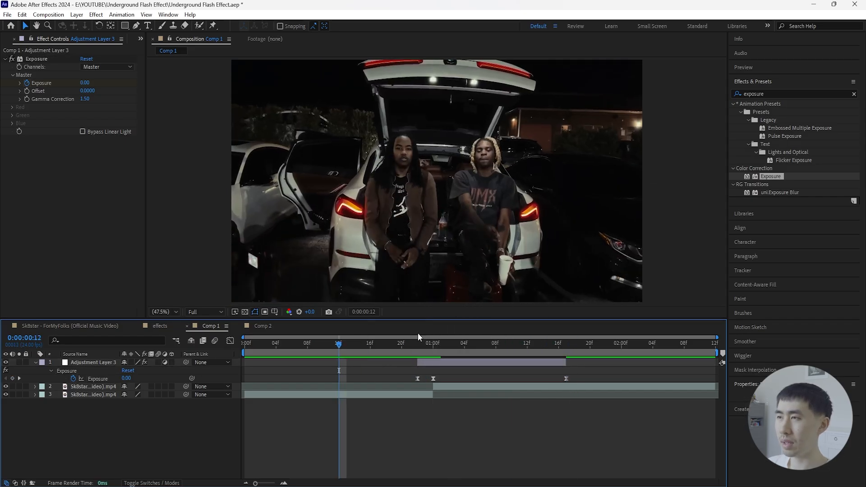
{"action": "key", "text": "space"}
{"action": "left_click", "coordinate": [379, 345]}
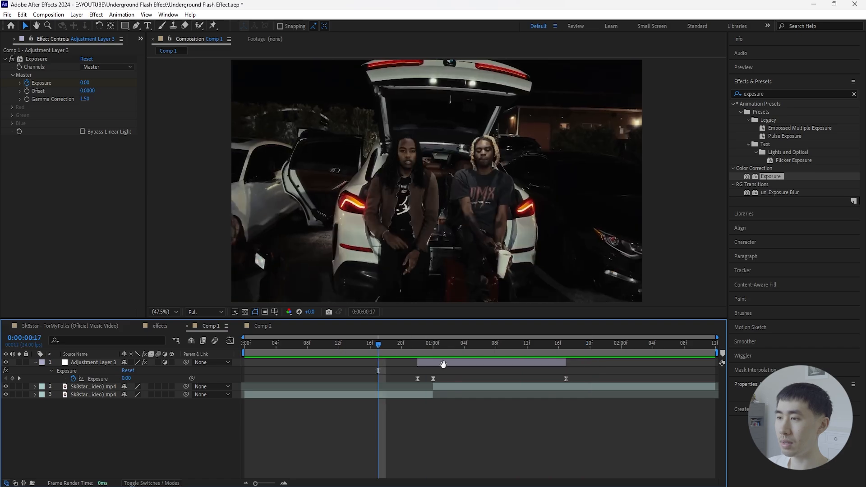
{"action": "key", "text": "space"}
- Add a Glow effect to Adjustment Layer 3 and set its Glow Radius to 150 at the 0:00:01:00 flash peak
{"action": "mouse_move", "coordinate": [432, 345]}
{"action": "left_mouse_down"}
{"action": "mouse_move", "coordinate": [379, 357]}
{"action": "mouse_move", "coordinate": [462, 350]}
{"action": "mouse_move", "coordinate": [432, 361]}
{"action": "left_mouse_up"}
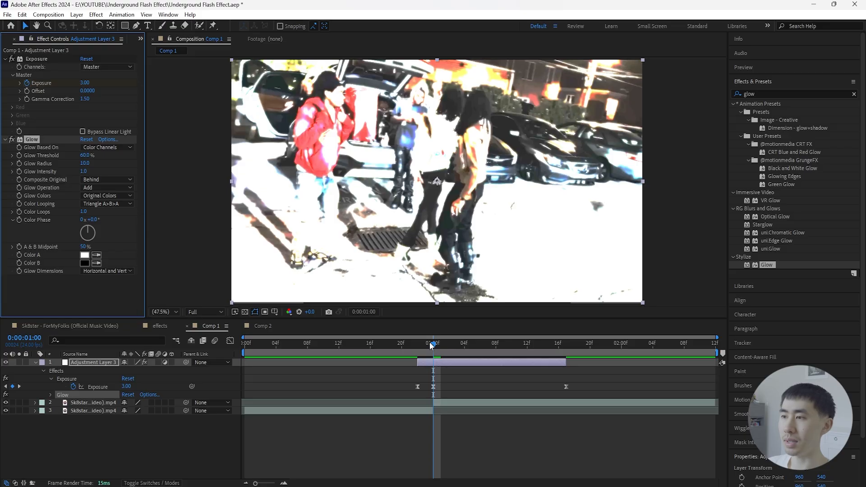
{"action": "left_click_drag", "start_coordinate": [85, 163], "coordinate": [145, 165]}
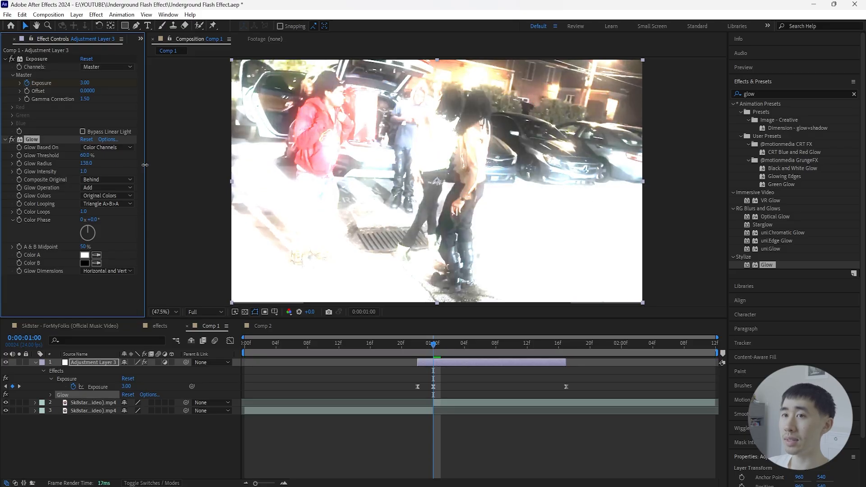
{"action": "left_click", "coordinate": [86, 163]}
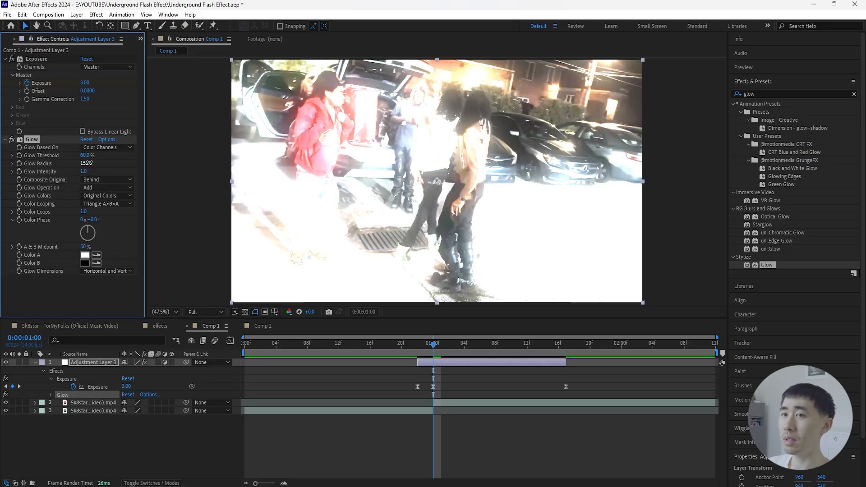
{"action": "type", "text": "150"}
{"action": "key", "text": "Return"}
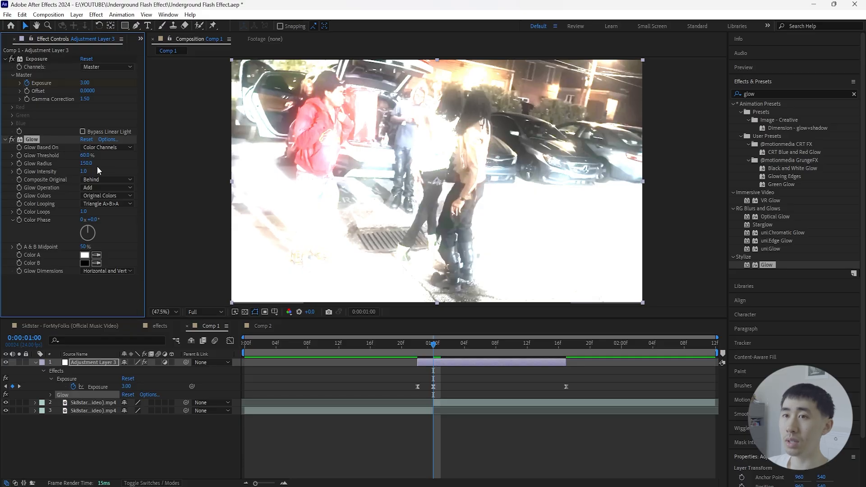
- Set the Glow Intensity to 0.6 at the 0:00:01:00 flash peak
{"action": "left_click_drag", "start_coordinate": [86, 172], "coordinate": [68, 177]}
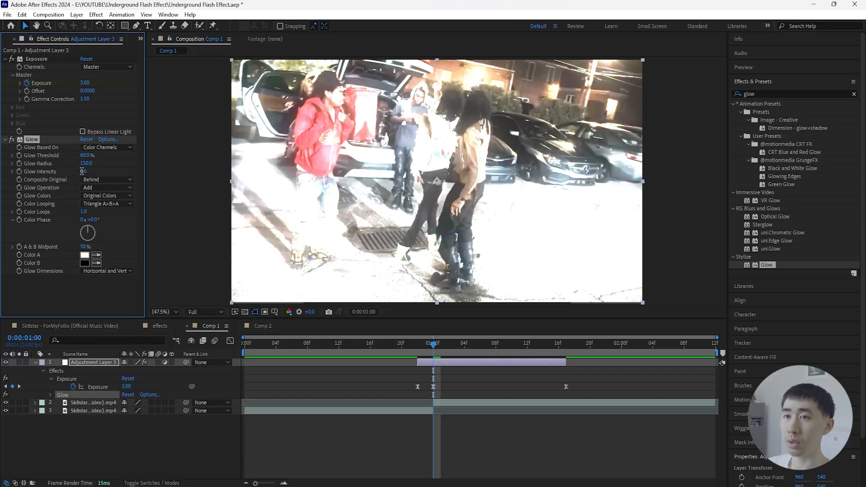
{"action": "left_click", "coordinate": [82, 171]}
{"action": "type", "text": "0.6"}
{"action": "key", "text": "Return"}
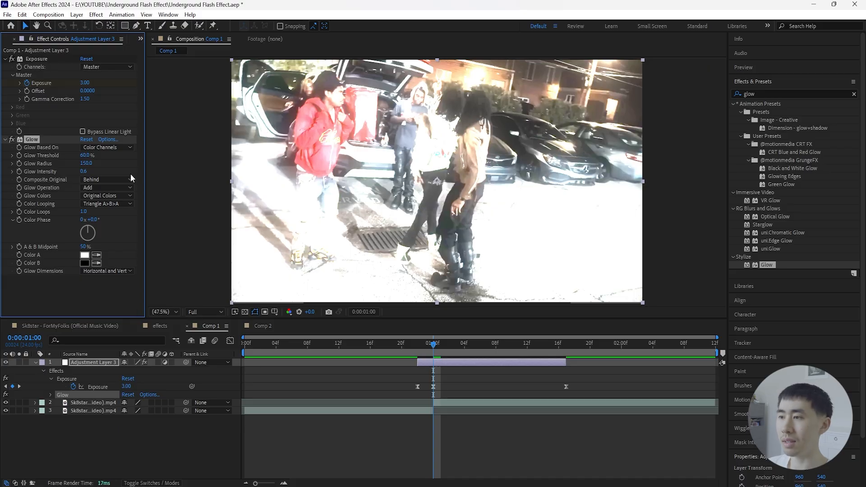
- Keyframe Glow Intensity at 0 on 0:00:00:22, 0.6 on 0:00:01:00 and 0 on 0:00:01:17 with Easy Ease, and play the result
{"action": "left_click", "coordinate": [448, 363]}
{"action": "key", "text": "u"}
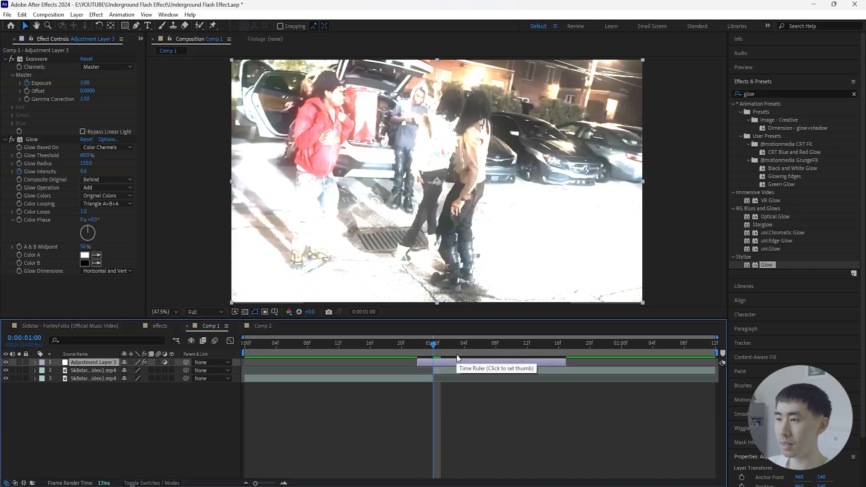
{"action": "left_click", "coordinate": [415, 349]}
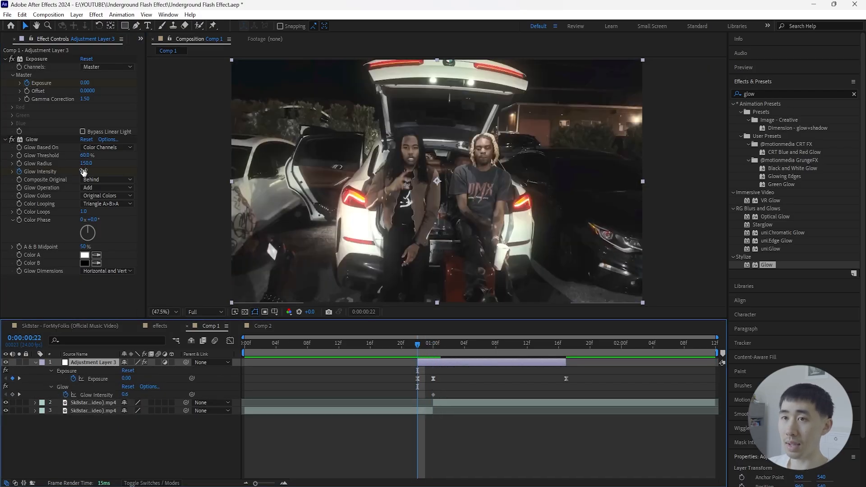
{"action": "left_click_drag", "start_coordinate": [83, 172], "coordinate": [68, 172]}
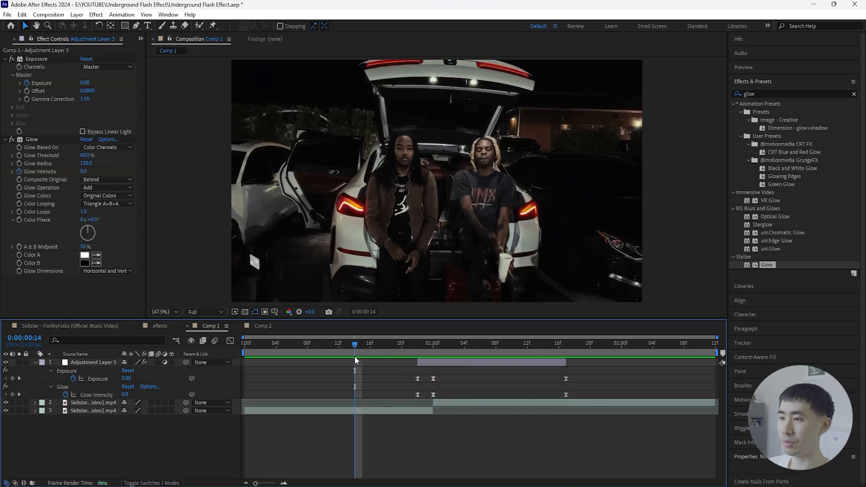
{"action": "key", "text": "space"}
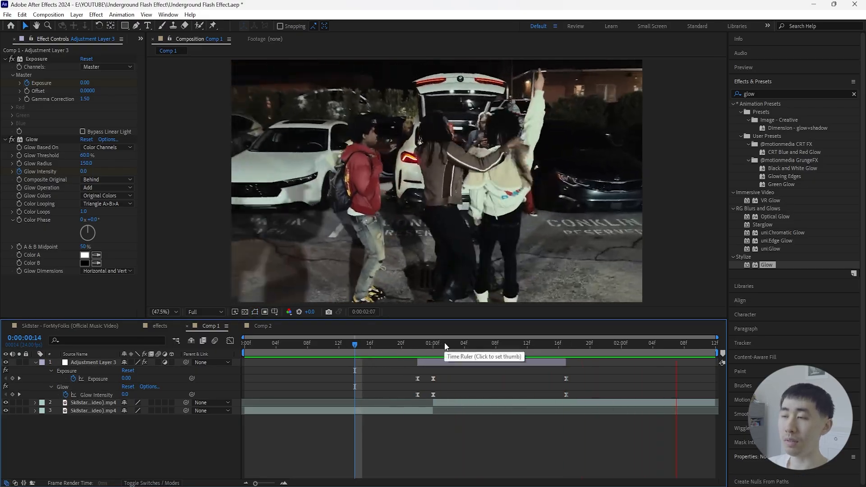
- Create a new adjustment layer above the others and trim its start to 0:00:01:00, where the second clip begins
{"action": "left_click", "coordinate": [432, 345]}
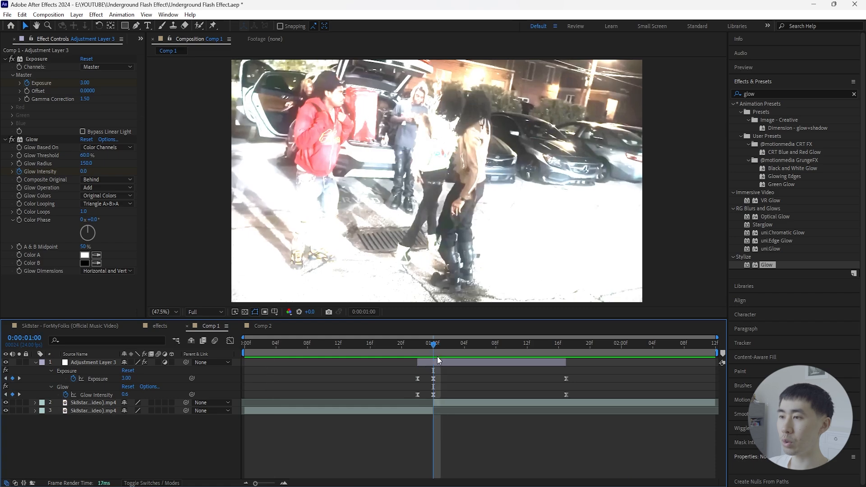
{"action": "key", "text": "ctrl+alt+y"}
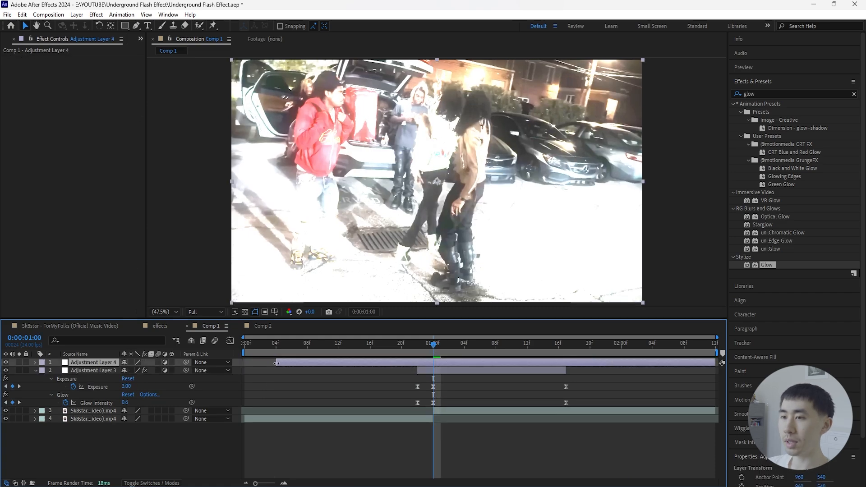
{"action": "left_click_drag", "start_coordinate": [277, 364], "coordinate": [432, 364]}
{"action": "left_click", "coordinate": [455, 408]}
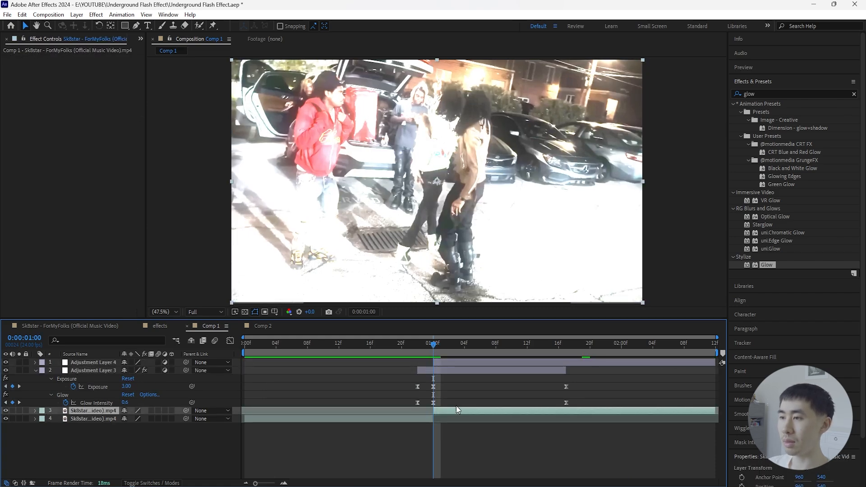
- Apply the Radial Blur effect to the new adjustment layer and play the result
{"action": "left_click", "coordinate": [457, 362]}
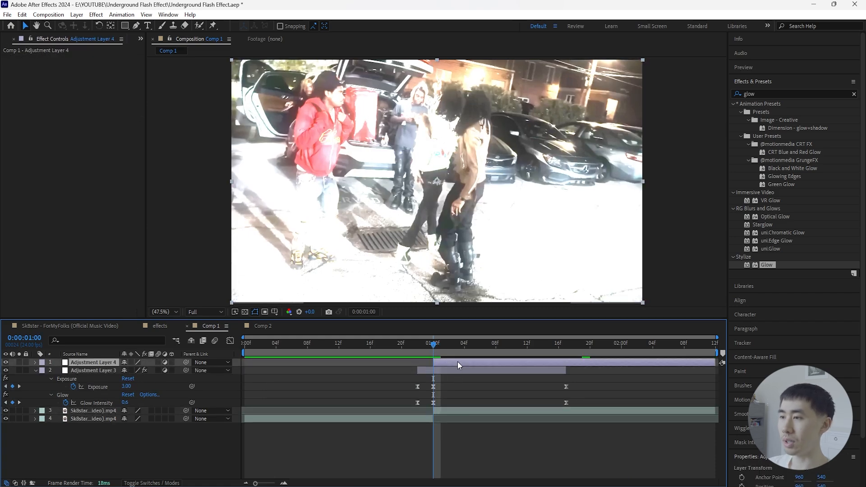
{"action": "left_click", "coordinate": [854, 94]}
{"action": "type", "text": "radial"}
{"action": "left_click_drag", "start_coordinate": [765, 305], "coordinate": [407, 180]}
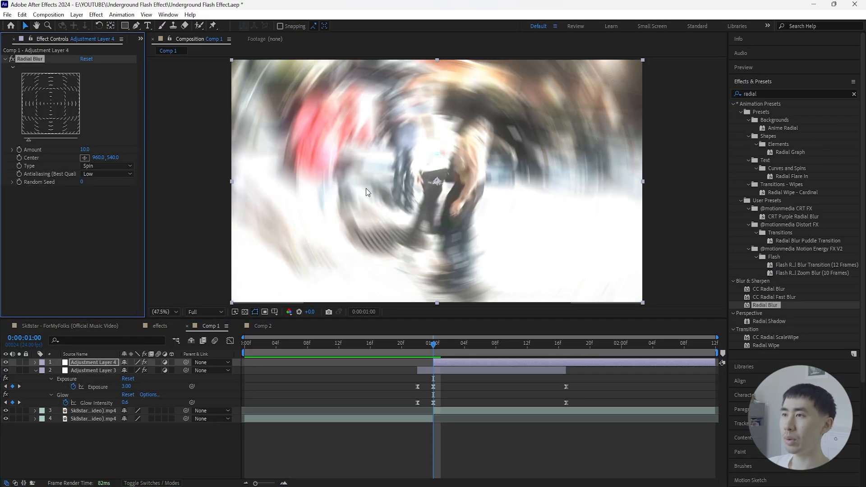
{"action": "key", "text": "space"}
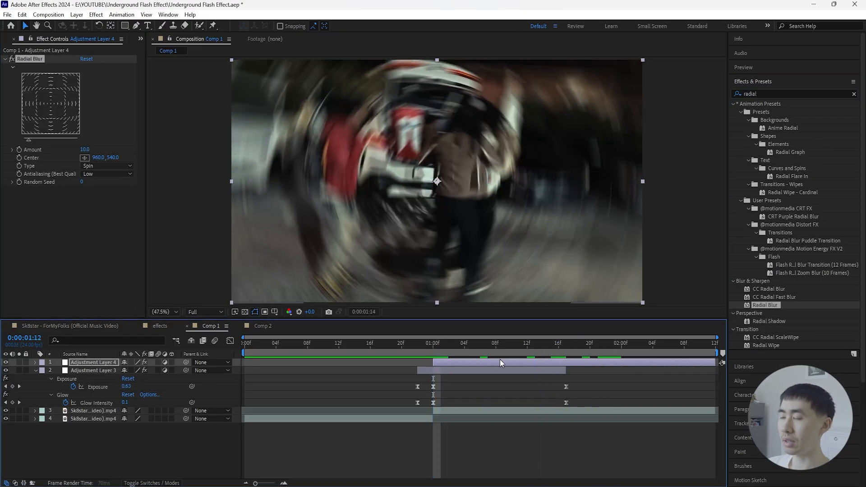
{"action": "key", "text": "space"}
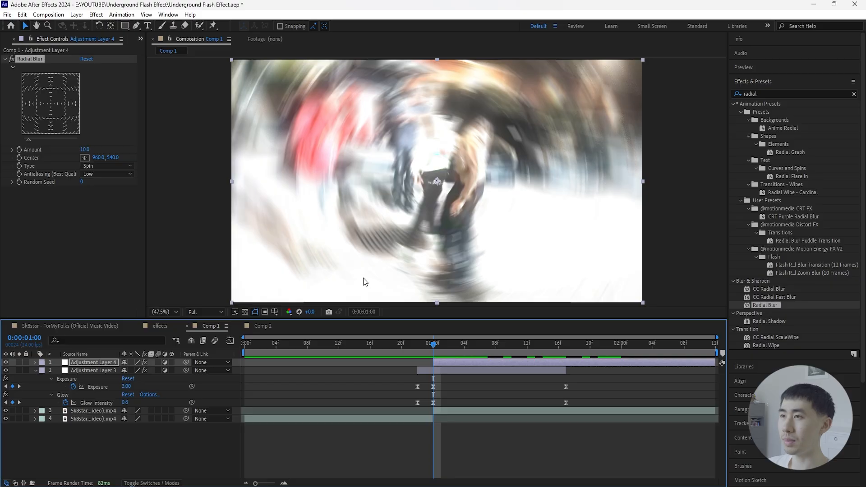
- Show the proportional grid and draw a circular mask on the new adjustment layer, centred in the frame
{"action": "left_click", "coordinate": [275, 312]}
{"action": "left_click", "coordinate": [307, 333]}
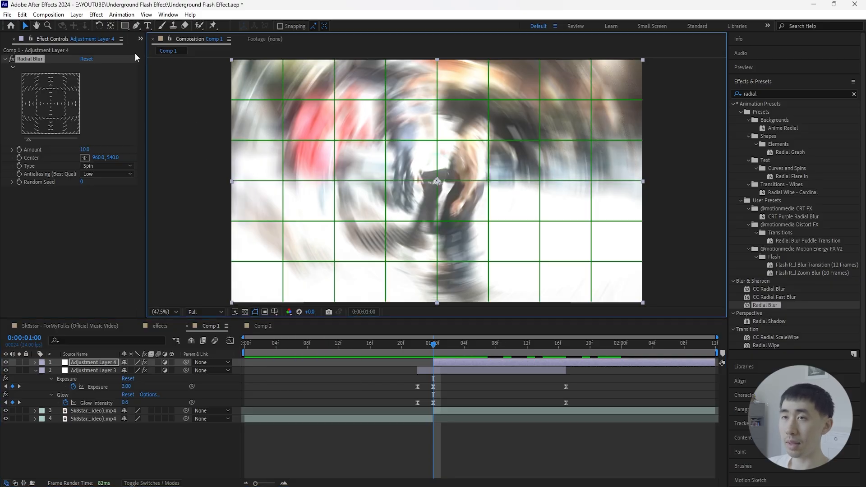
{"action": "left_click", "coordinate": [125, 27]}
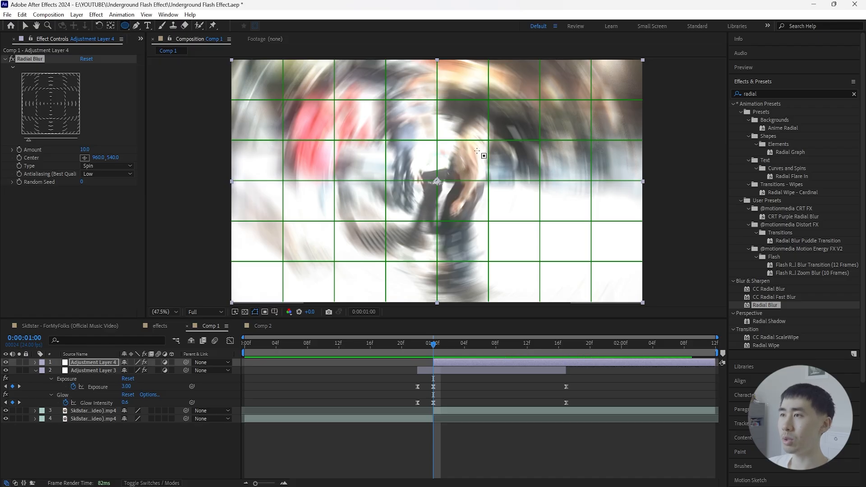
{"action": "scroll", "coordinate": [476, 151], "scroll_direction": "down", "scroll_amount": 2}
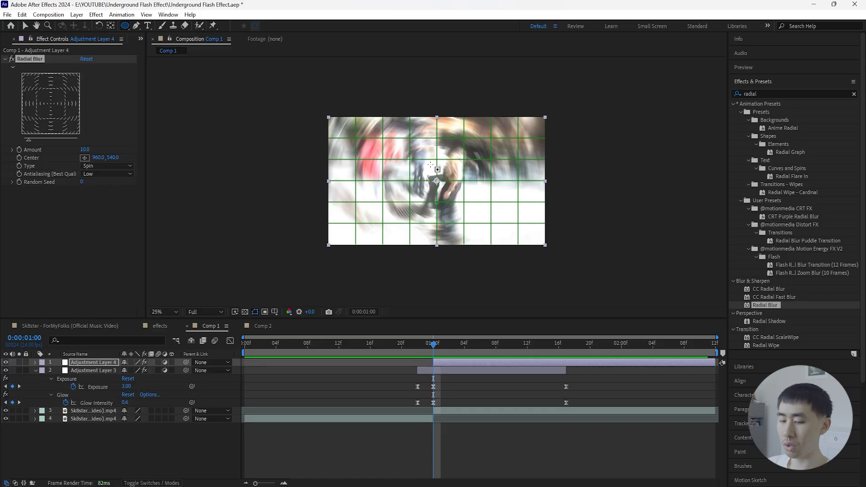
{"action": "mouse_move", "coordinate": [387, 117]}
{"action": "left_mouse_down"}
{"action": "mouse_move", "coordinate": [422, 148]}
{"action": "mouse_move", "coordinate": [477, 230]}
{"action": "left_mouse_up"}
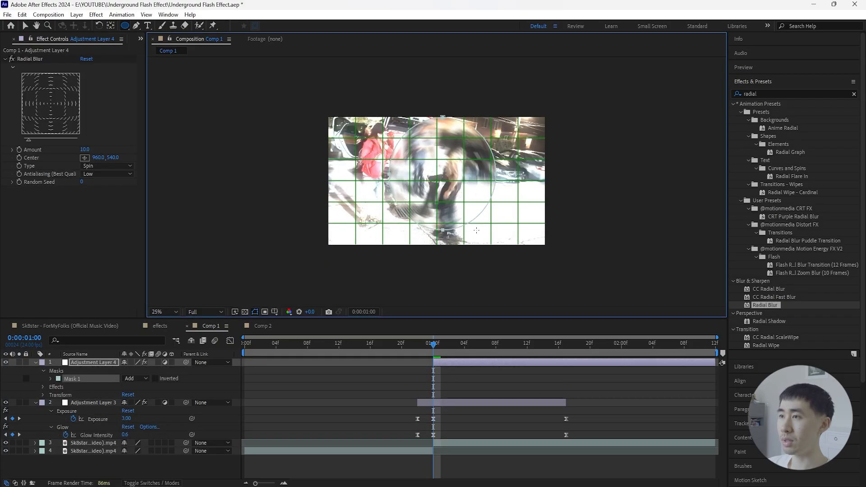
{"action": "left_click", "coordinate": [26, 26]}
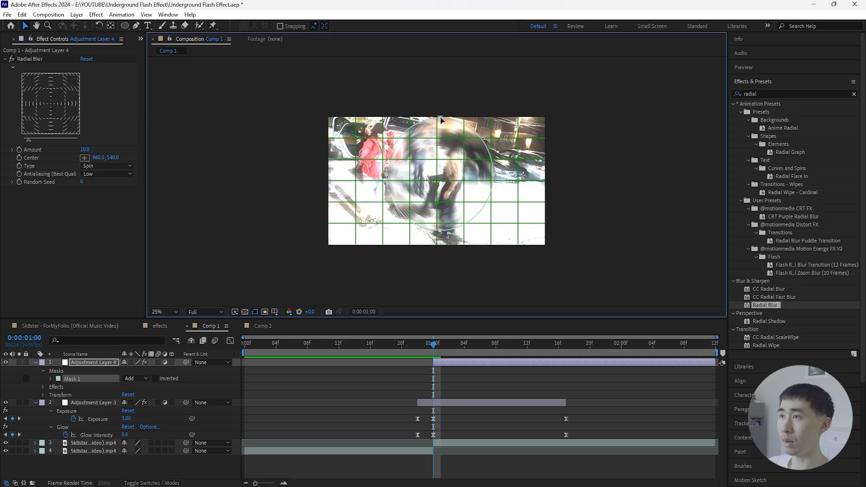
{"action": "left_click_drag", "start_coordinate": [442, 117], "coordinate": [438, 123]}
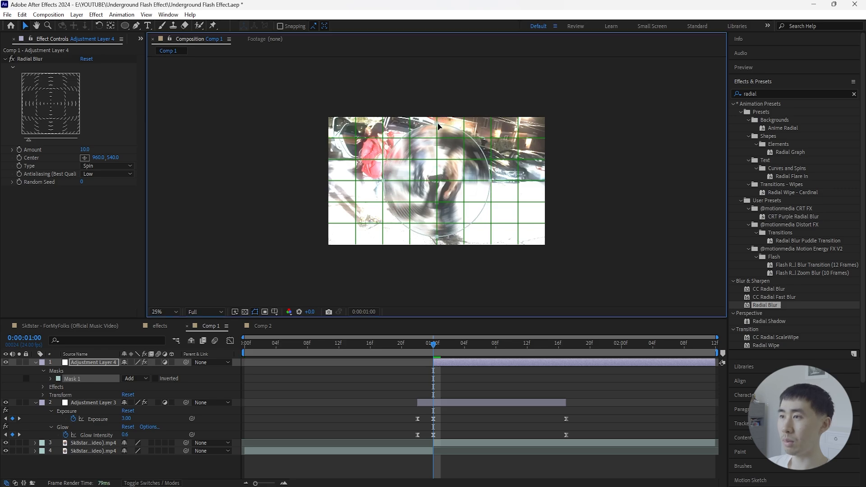
- Set the circular mask on the new adjustment layer to Subtract mode
{"action": "left_click", "coordinate": [134, 378]}
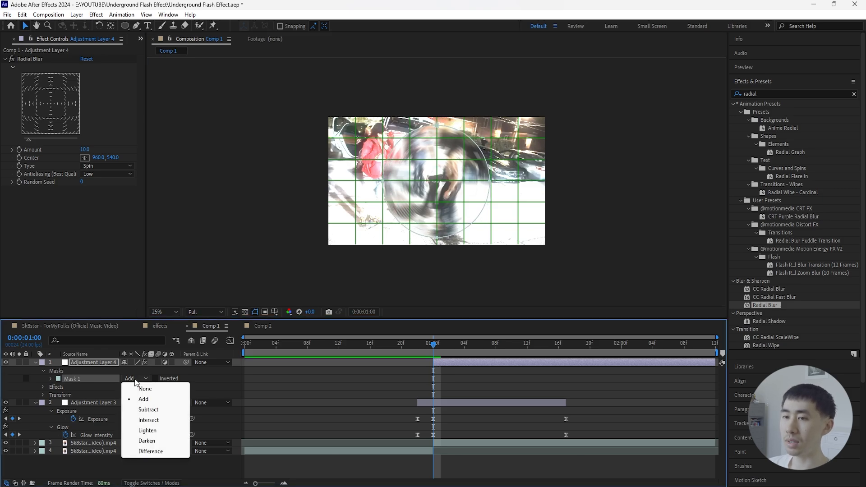
{"action": "left_click", "coordinate": [158, 412]}
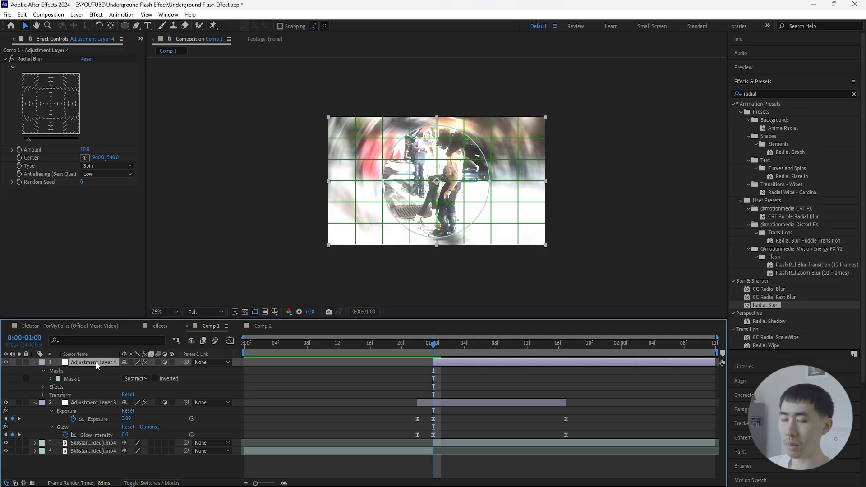
{"action": "key", "text": "m"}
{"action": "key", "text": "m"}
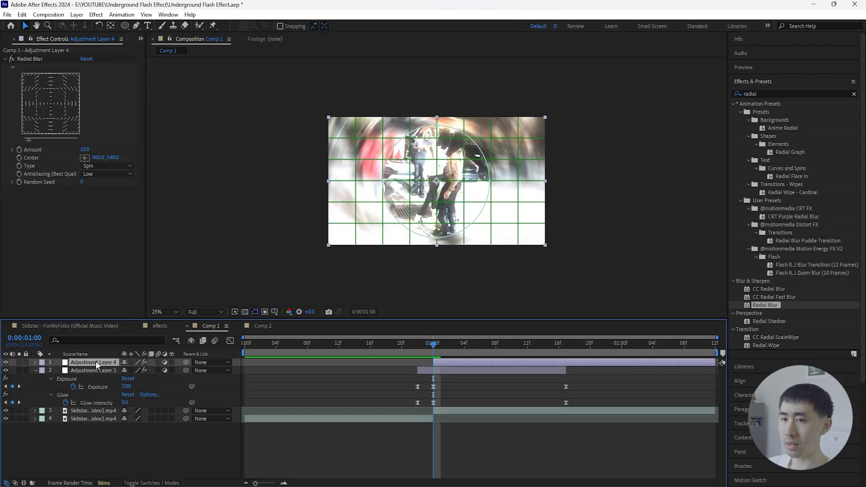
- Hide the proportional grid and fit the composition to the viewer
{"action": "left_click", "coordinate": [274, 311]}
{"action": "left_click", "coordinate": [307, 333]}
{"action": "left_click", "coordinate": [174, 312]}
{"action": "left_click", "coordinate": [180, 328]}
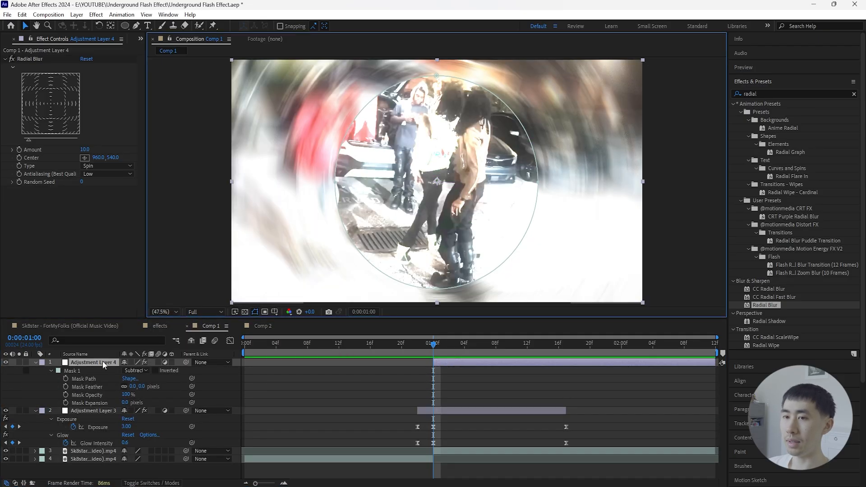
- Set the circular mask's feather to 200 pixels
{"action": "left_click", "coordinate": [102, 362]}
{"action": "left_click_drag", "start_coordinate": [132, 386], "coordinate": [234, 385]}
{"action": "left_click", "coordinate": [150, 387]}
{"action": "type", "text": "200"}
{"action": "key", "text": "Return"}
- Set the Radial Blur amount to 2.0 on the masked adjustment layer
{"action": "left_click", "coordinate": [27, 59]}
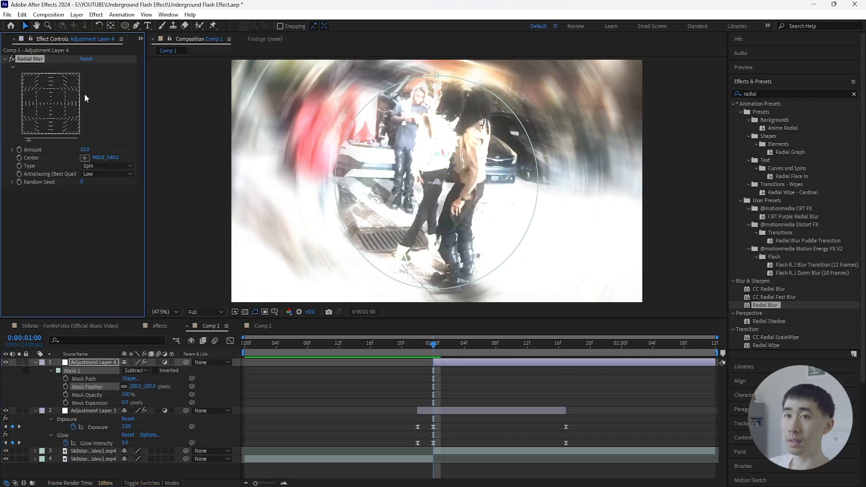
{"action": "left_click_drag", "start_coordinate": [84, 150], "coordinate": [81, 150]}
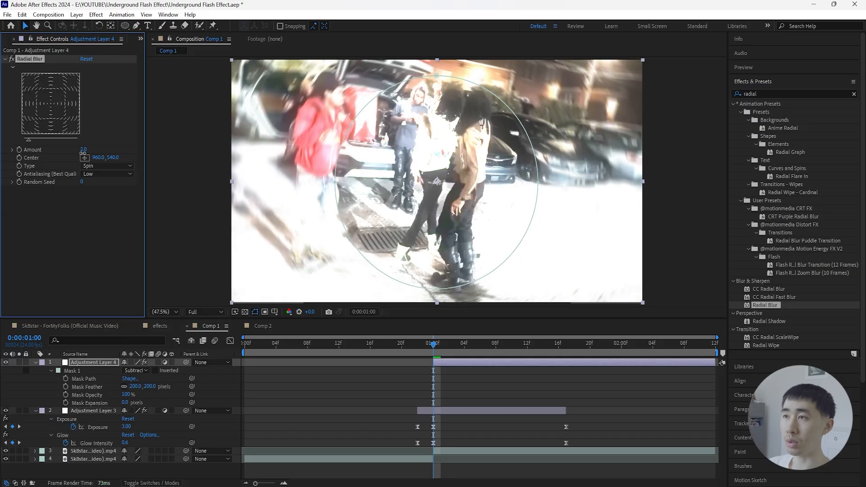
{"action": "left_click", "coordinate": [90, 366]}
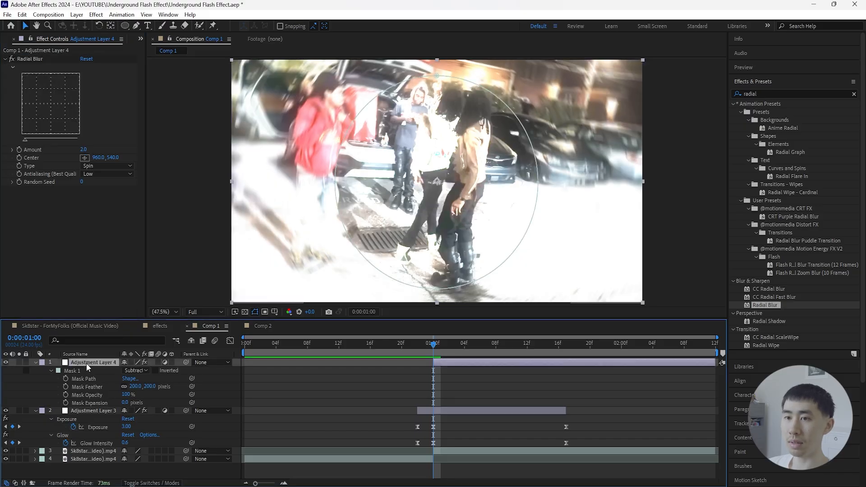
- Reveal the modified mask and Radial Blur properties of the top adjustment layer and preview the transition from the start
{"action": "key", "text": "u"}
{"action": "key", "text": "u"}
{"action": "mouse_move", "coordinate": [433, 347]}
{"action": "left_mouse_down"}
{"action": "mouse_move", "coordinate": [418, 350]}
{"action": "mouse_move", "coordinate": [431, 351]}
{"action": "left_mouse_up"}
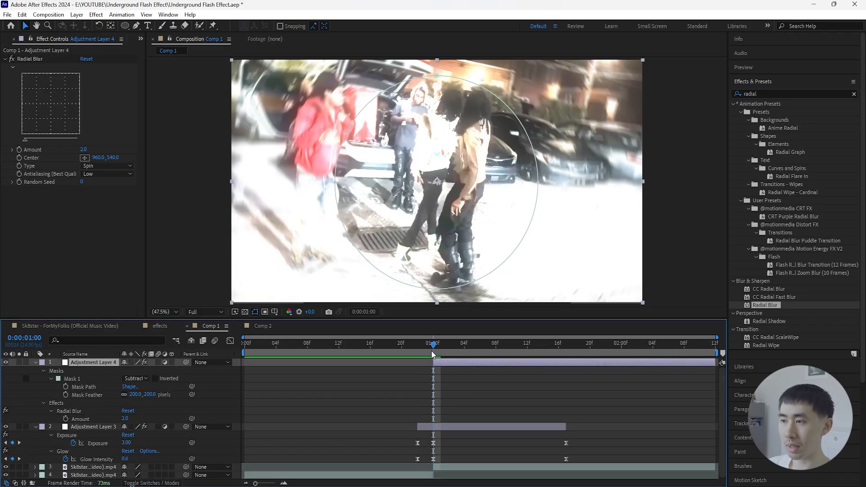
{"action": "left_click", "coordinate": [95, 421]}
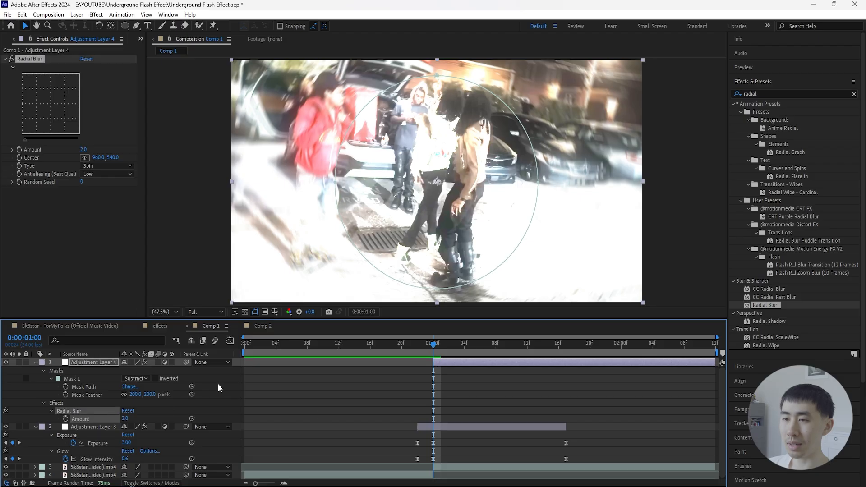
{"action": "left_click", "coordinate": [398, 383]}
{"action": "key", "text": "Home"}
{"action": "key", "text": "space"}
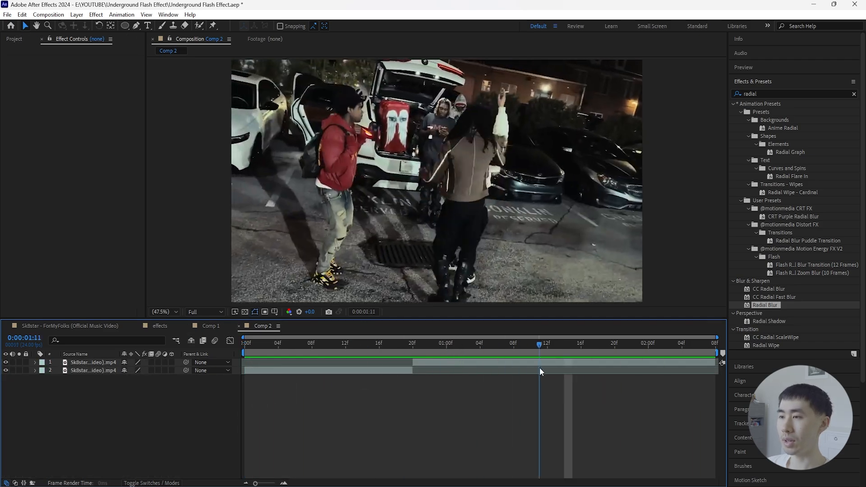
- Pre-compose the two clip layers in Comp 2 into a single composition named CLIPS
{"action": "key", "text": "space"}
{"action": "left_click", "coordinate": [95, 369]}
{"action": "left_click", "coordinate": [102, 360], "text": "shift"}
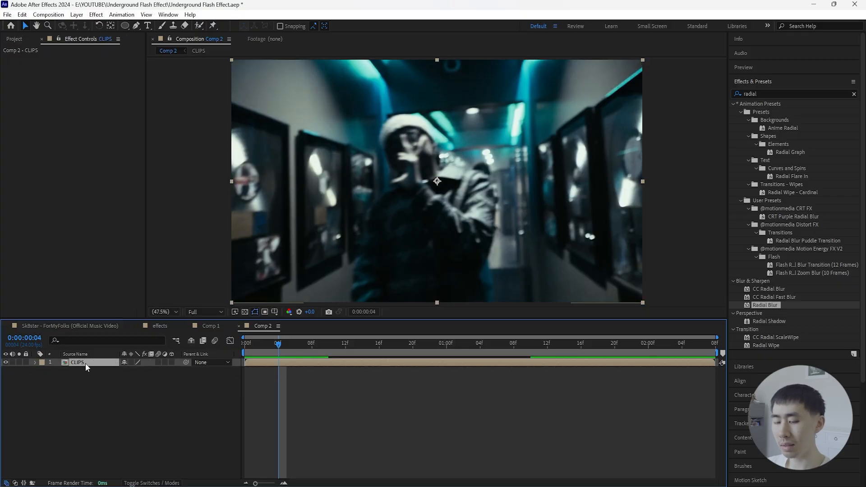
- Duplicate the CLIPS layer and trim the start of the upper copy to 0:00:00:10
{"action": "key", "text": "ctrl+d"}
{"action": "left_click_drag", "start_coordinate": [243, 344], "coordinate": [328, 344]}
{"action": "left_click", "coordinate": [259, 364]}
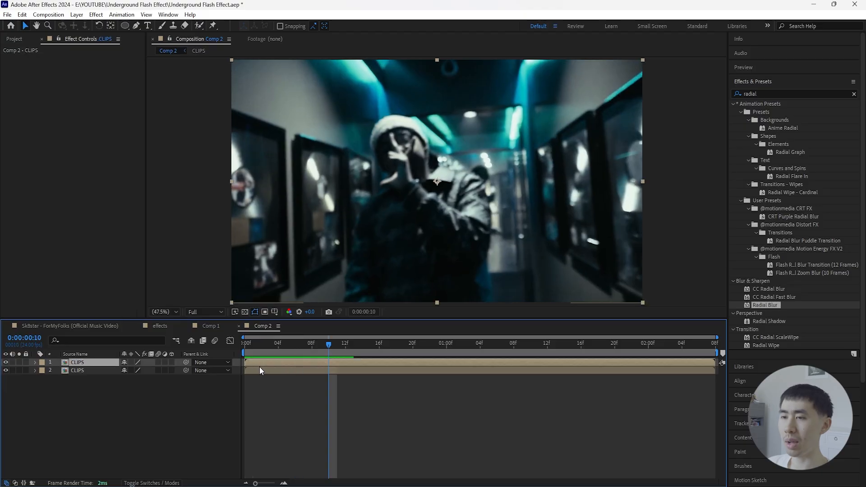
{"action": "key", "text": "alt+bracketleft"}
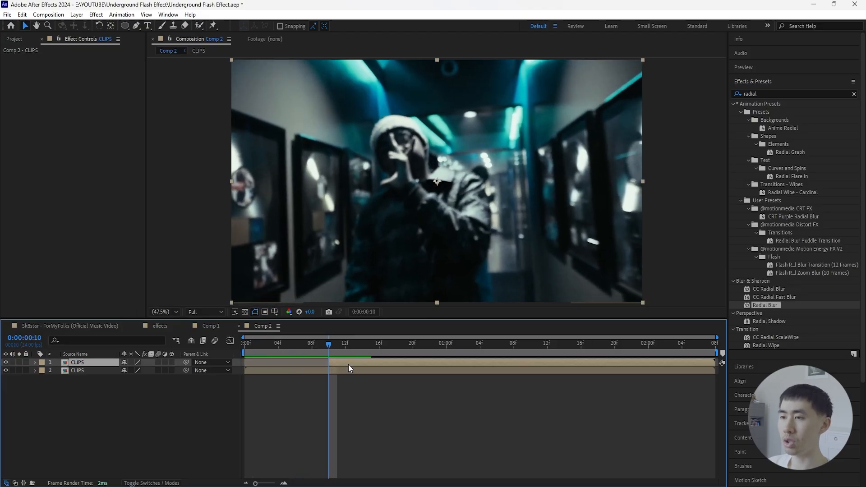
- Add an adjustment layer above the CLIPS layers and trim it to run from 0:00:00:10 to 0:00:01:06
{"action": "key", "text": "ctrl+alt+y"}
{"action": "left_click_drag", "start_coordinate": [246, 363], "coordinate": [314, 369]}
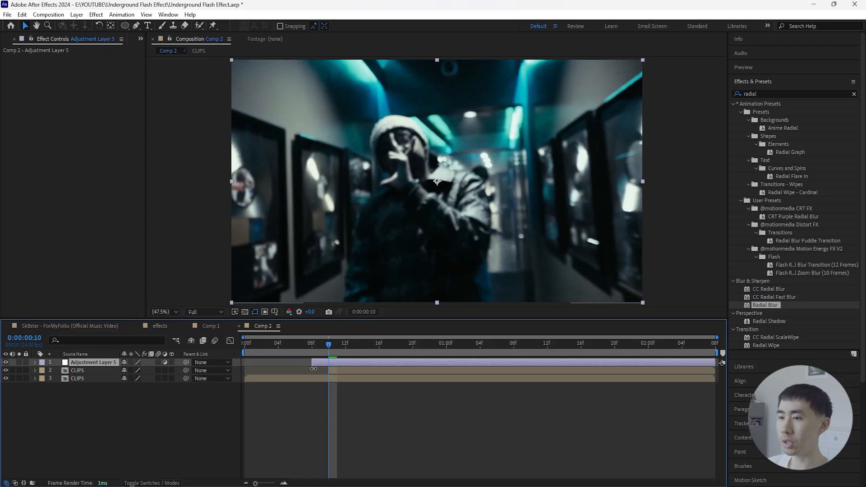
{"action": "key", "text": "space"}
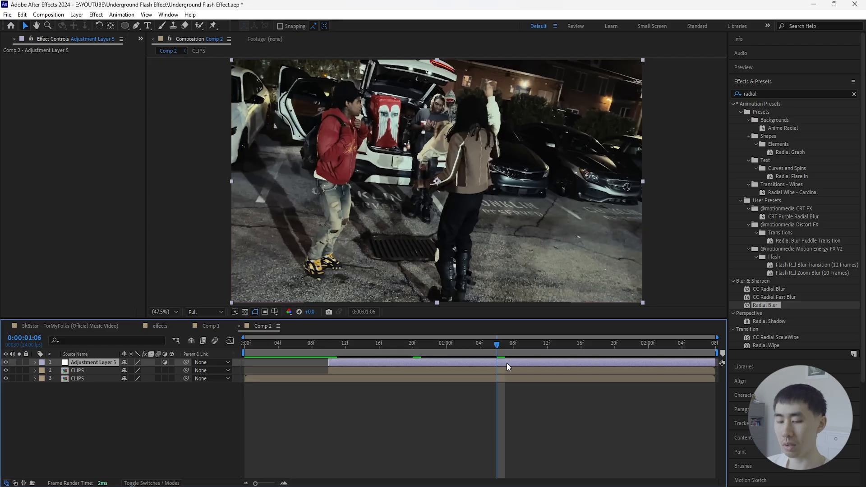
{"action": "key", "text": "ctrl+shift+d"}
{"action": "key", "text": "Delete"}
- Apply the Exposure effect to the adjustment layer and keyframe Exposure at 0.00 and Gamma Correction at 1.00 at 0:00:00:10
{"action": "left_click_drag", "start_coordinate": [497, 344], "coordinate": [334, 371]}
{"action": "left_click", "coordinate": [336, 370]}
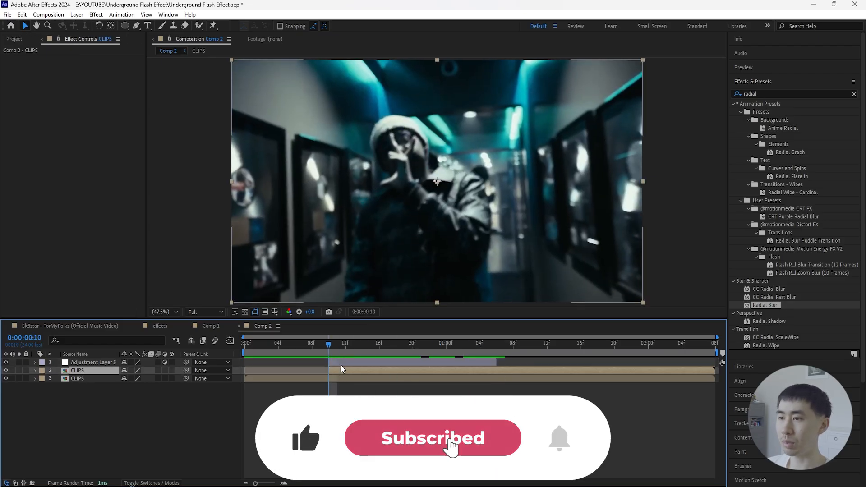
{"action": "left_click", "coordinate": [341, 363]}
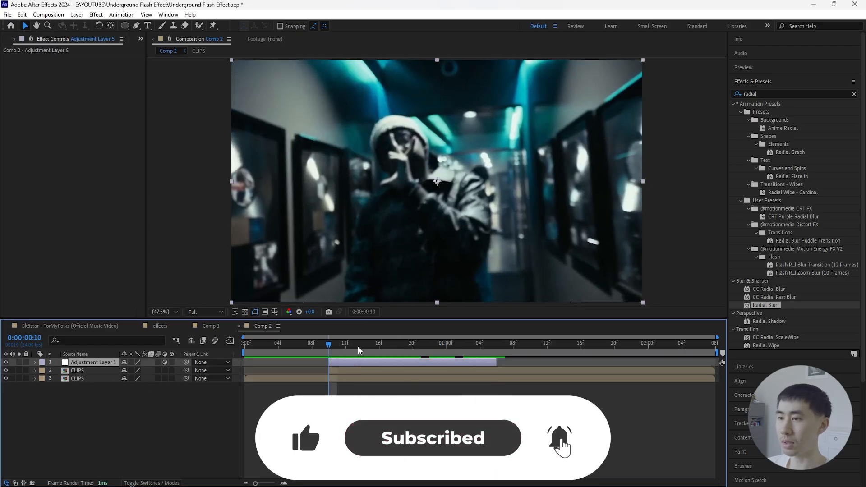
{"action": "left_click", "coordinate": [854, 93]}
{"action": "type", "text": "exposure"}
{"action": "left_click_drag", "start_coordinate": [771, 176], "coordinate": [27, 86]}
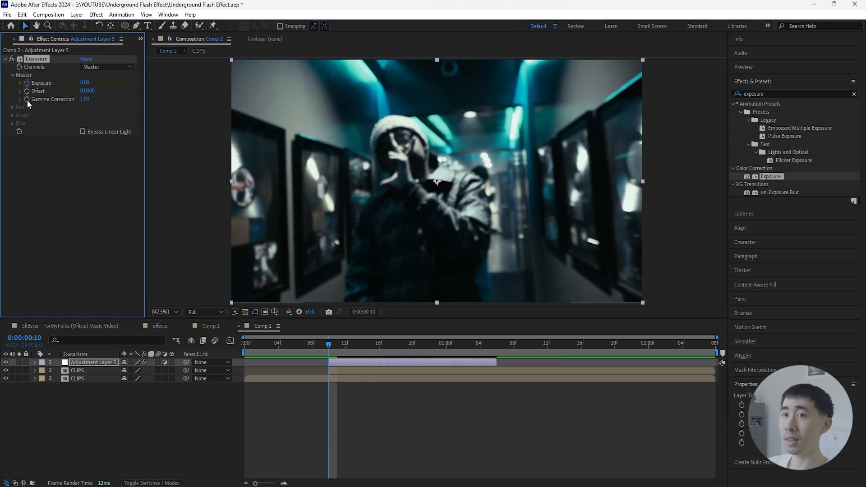
{"action": "left_click", "coordinate": [27, 99]}
{"action": "key", "text": "u"}
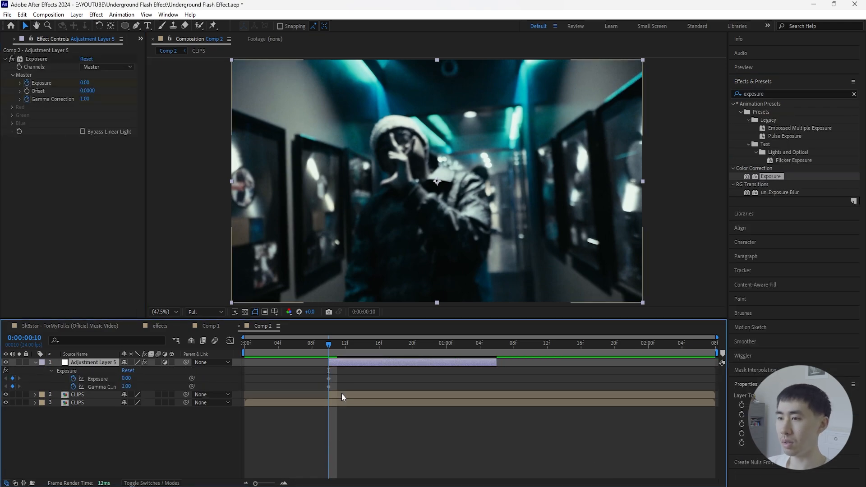
- At 0:00:00:20, set the adjustment layer's Exposure to 3.00 and Gamma Correction to 2.00
{"action": "key", "text": "shift+Page_Down"}
{"action": "left_click_drag", "start_coordinate": [126, 378], "coordinate": [262, 376]}
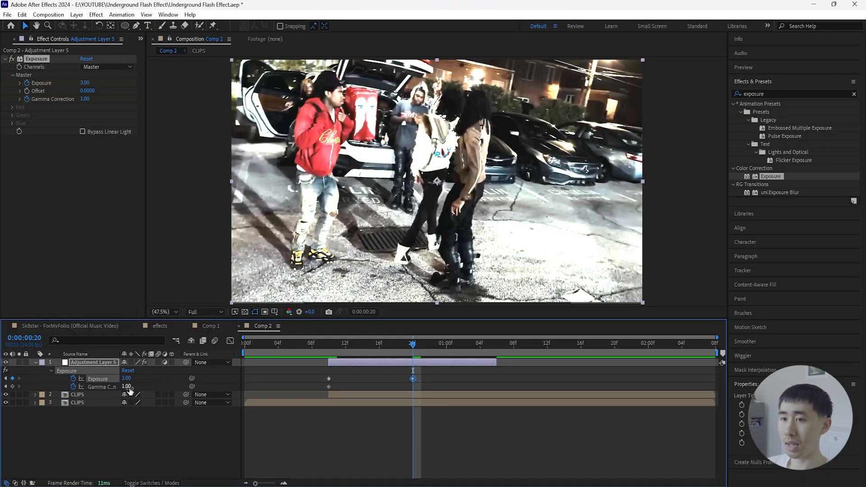
{"action": "left_click_drag", "start_coordinate": [128, 387], "coordinate": [165, 387]}
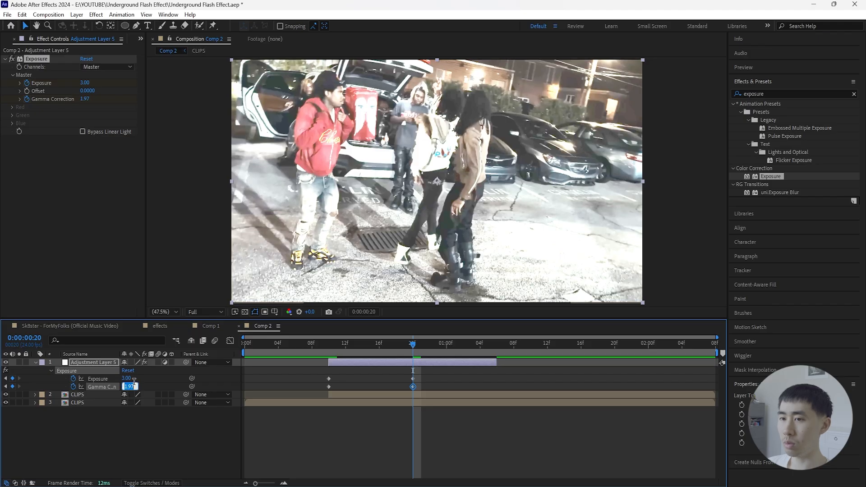
- Return Exposure to 0.00 and Gamma Correction to 1.00 at 0:00:01:06, Easy Ease all their keyframes and preview the flash
{"action": "left_click", "coordinate": [497, 343]}
{"action": "left_click_drag", "start_coordinate": [500, 345], "coordinate": [493, 345]}
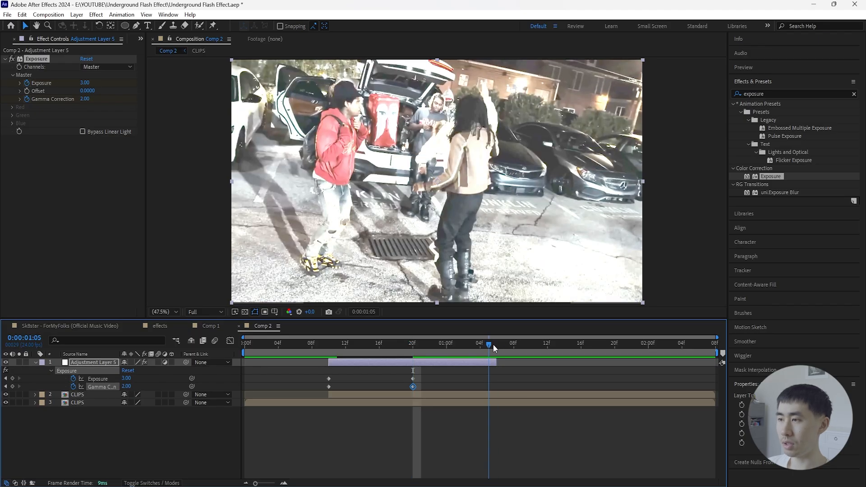
{"action": "right_click", "coordinate": [103, 379]}
{"action": "left_click_drag", "start_coordinate": [517, 375], "coordinate": [317, 392]}
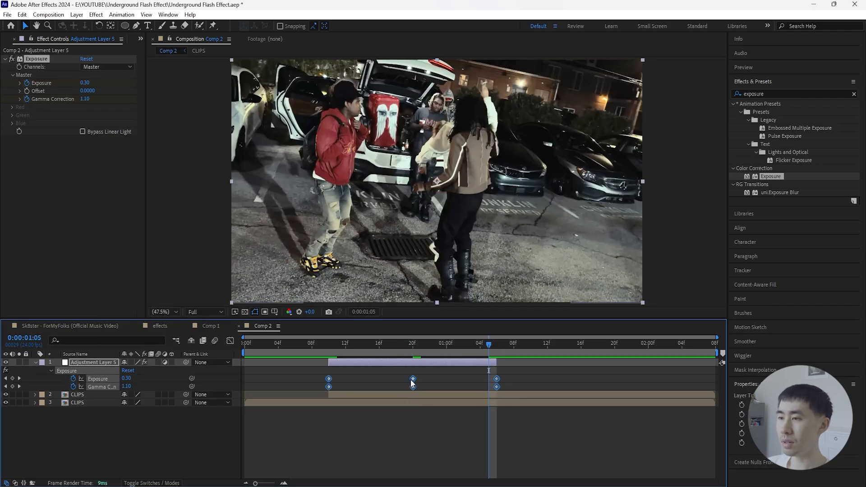
{"action": "key", "text": "F9"}
{"action": "key", "text": "Home"}
{"action": "key", "text": "space"}
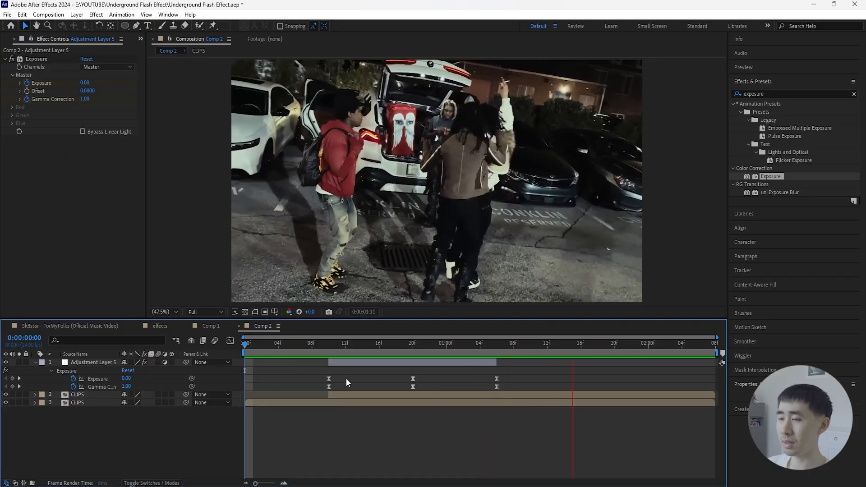
- Apply Displacement Map to the upper CLIPS layer, using that same layer as the displacement map layer
{"action": "left_click", "coordinate": [359, 345]}
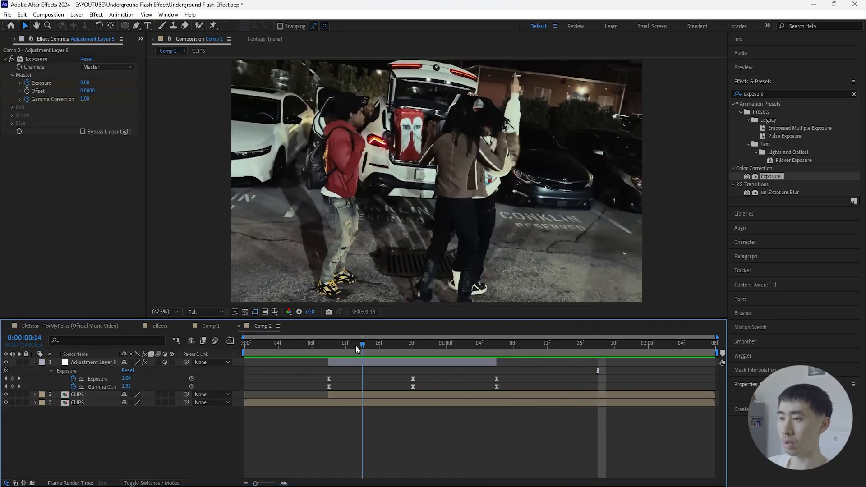
{"action": "left_click_drag", "start_coordinate": [355, 346], "coordinate": [329, 346]}
{"action": "left_click", "coordinate": [358, 394]}
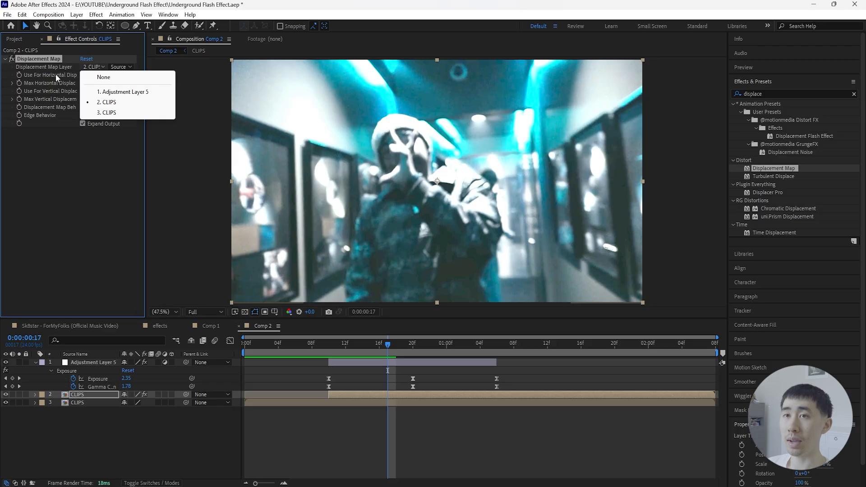
{"action": "left_click", "coordinate": [118, 102]}
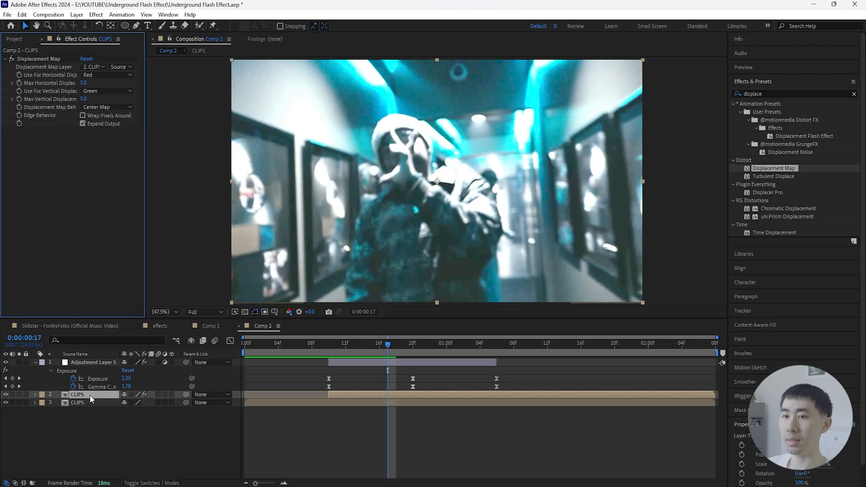
- Try a Max Horizontal Displacement of 82.0 on the upper CLIPS layer
{"action": "left_click_drag", "start_coordinate": [83, 83], "coordinate": [120, 83]}
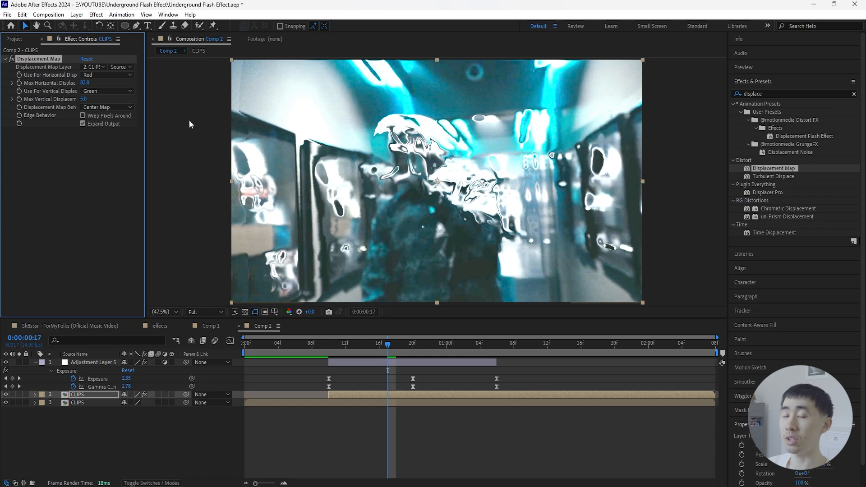
{"action": "key", "text": "ctrl+z"}
- Enable Wrap Pixels Around in the upper CLIPS layer's Displacement Map, with the time set to 0:00:00:10
{"action": "left_click_drag", "start_coordinate": [382, 346], "coordinate": [331, 355]}
{"action": "left_click", "coordinate": [340, 396]}
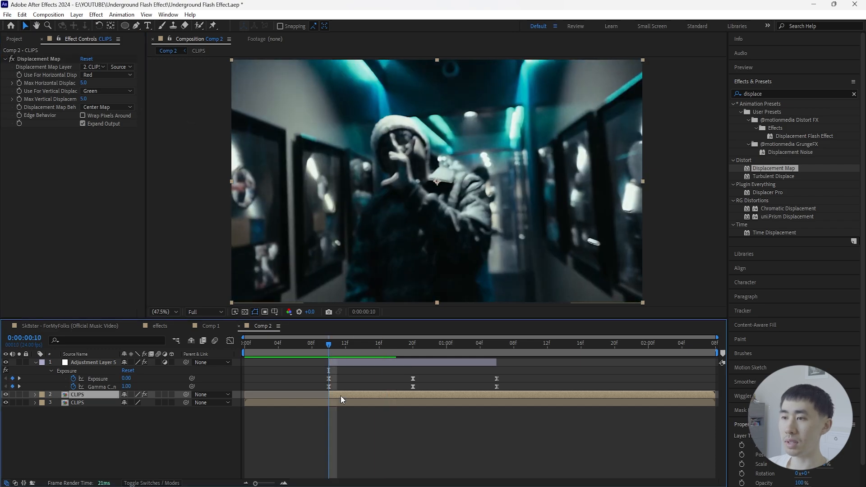
{"action": "left_click", "coordinate": [83, 121]}
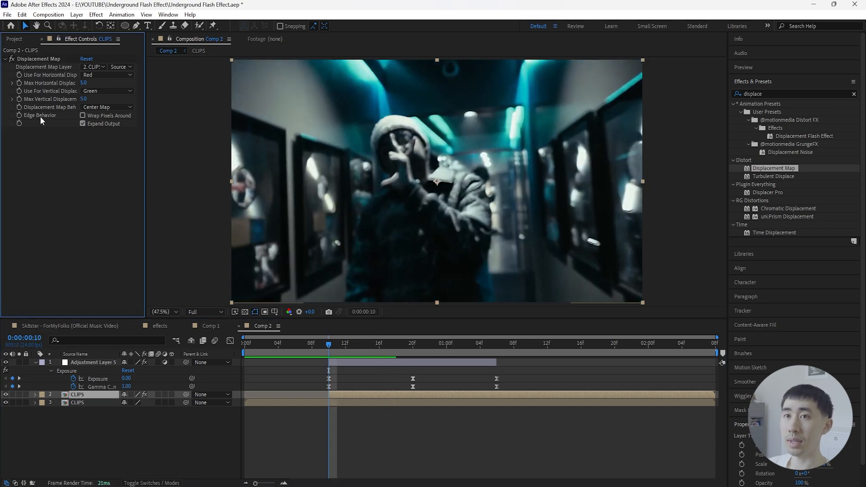
{"action": "left_click", "coordinate": [82, 116]}
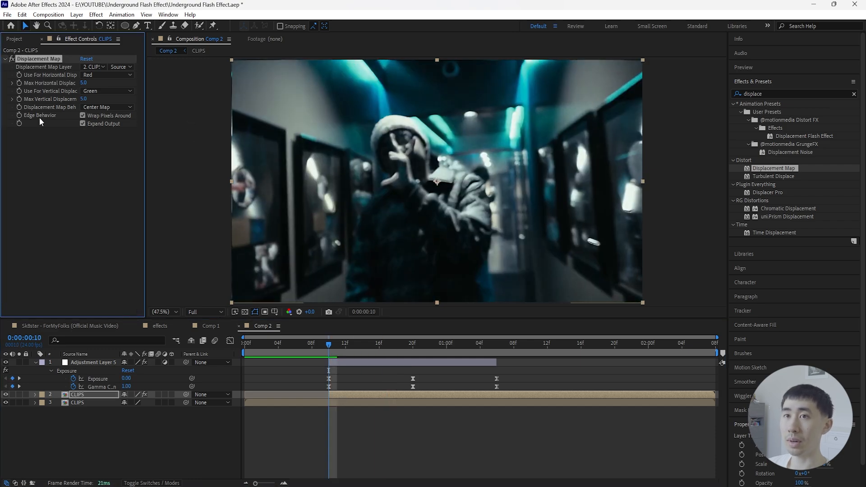
- Set Max Horizontal and Max Vertical Displacement to 0.0 and keyframe both at 0:00:00:10
{"action": "left_click", "coordinate": [67, 103]}
{"action": "type", "text": "0"}
{"action": "key", "text": "Return"}
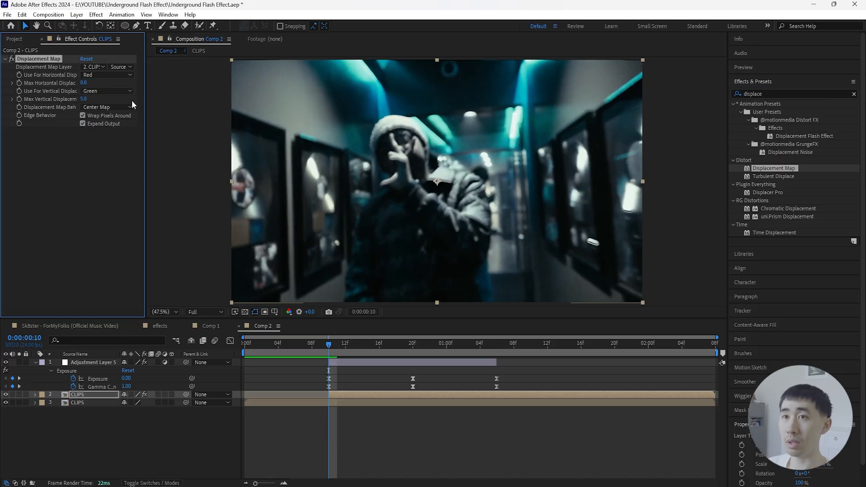
{"action": "left_click", "coordinate": [83, 98]}
{"action": "type", "text": "0"}
{"action": "left_click", "coordinate": [107, 394]}
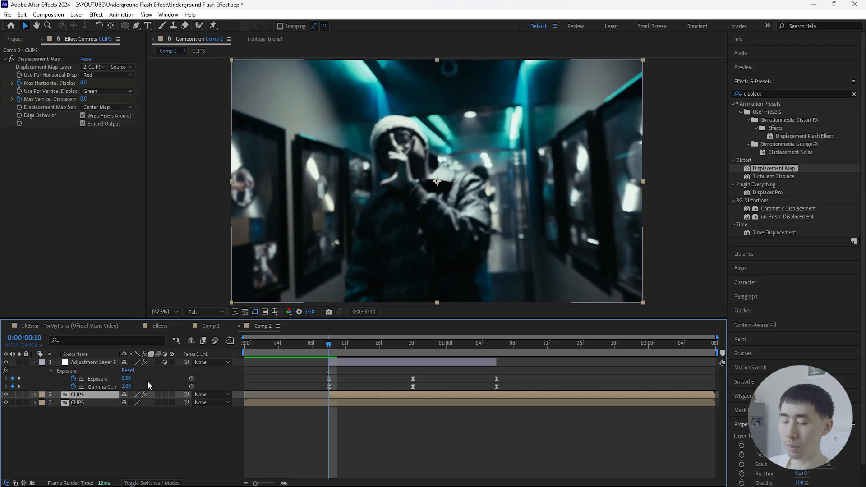
- At 0:00:00:20, set both Max Horizontal and Max Vertical Displacement of the upper CLIPS layer to 50.0
{"action": "key", "text": "u"}
{"action": "left_click_drag", "start_coordinate": [328, 347], "coordinate": [413, 343]}
{"action": "left_click_drag", "start_coordinate": [125, 411], "coordinate": [148, 419]}
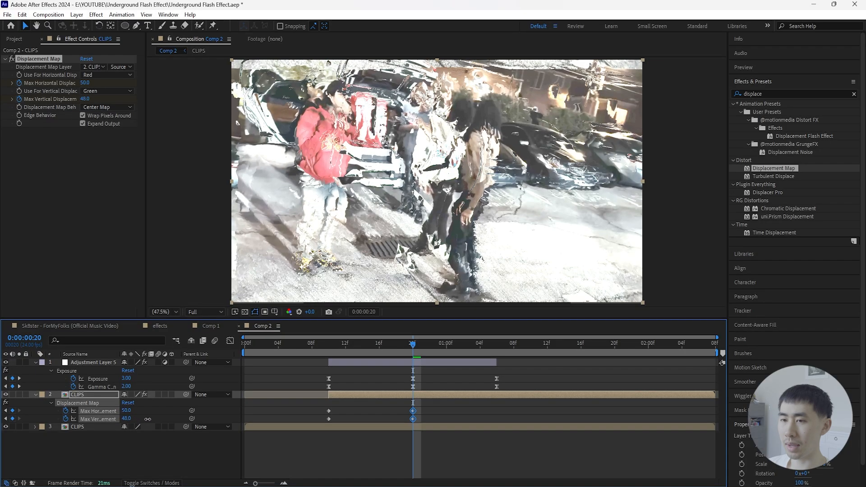
{"action": "left_click", "coordinate": [168, 460]}
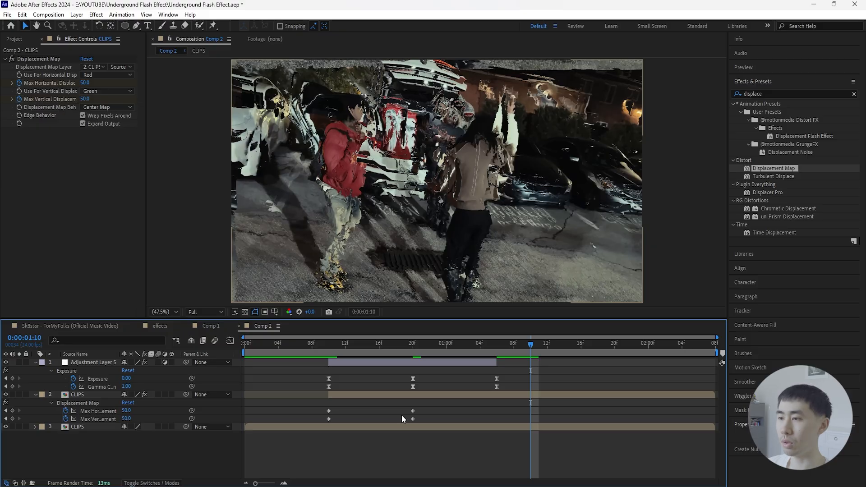
- Set both maximum displacements to 0 at 0:00:01:10, Easy Ease all displacement keyframes and preview the animation
{"action": "left_click", "coordinate": [126, 410]}
{"action": "type", "text": "0"}
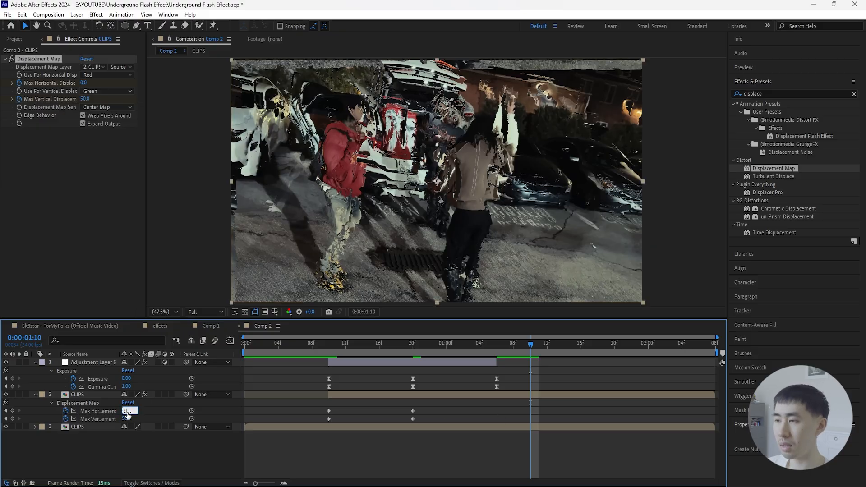
{"action": "key", "text": "Return"}
{"action": "left_click", "coordinate": [126, 418]}
{"action": "type", "text": "0"}
{"action": "key", "text": "Return"}
{"action": "left_click_drag", "start_coordinate": [546, 404], "coordinate": [317, 426]}
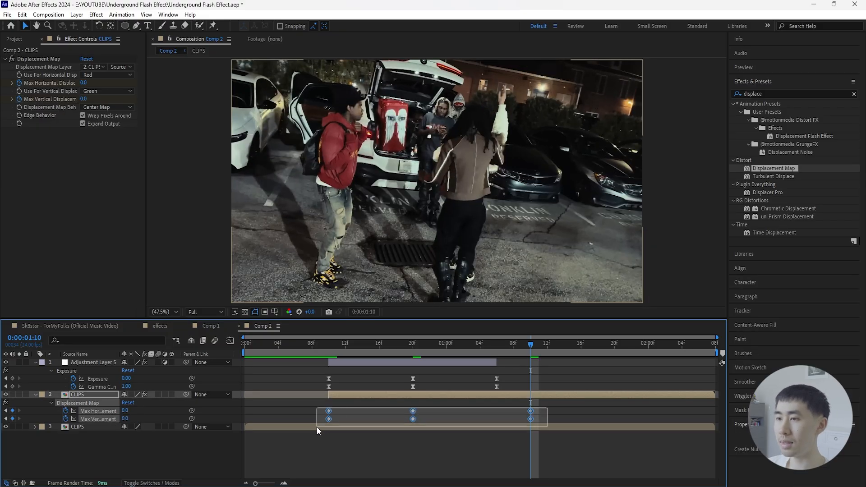
{"action": "left_click", "coordinate": [275, 353]}
{"action": "key", "text": "space"}
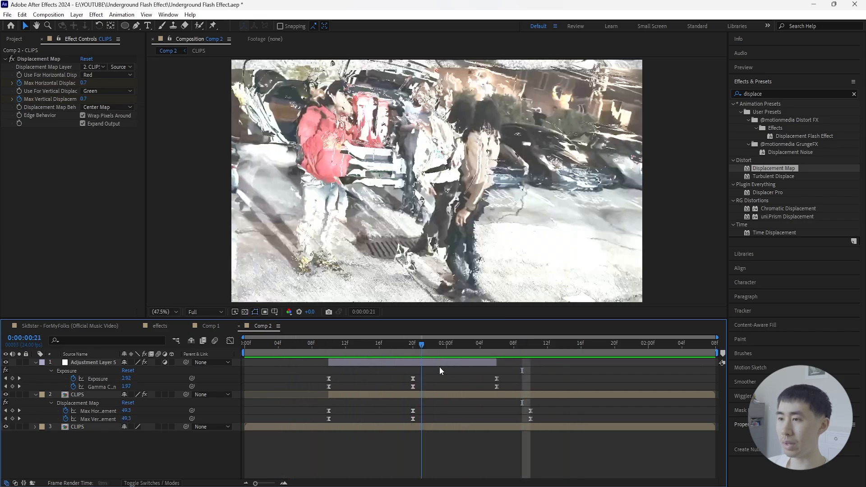
- Set the upper CLIPS layer's Opacity to 0% and keyframe it at 0:00:00:10
{"action": "left_click", "coordinate": [346, 393]}
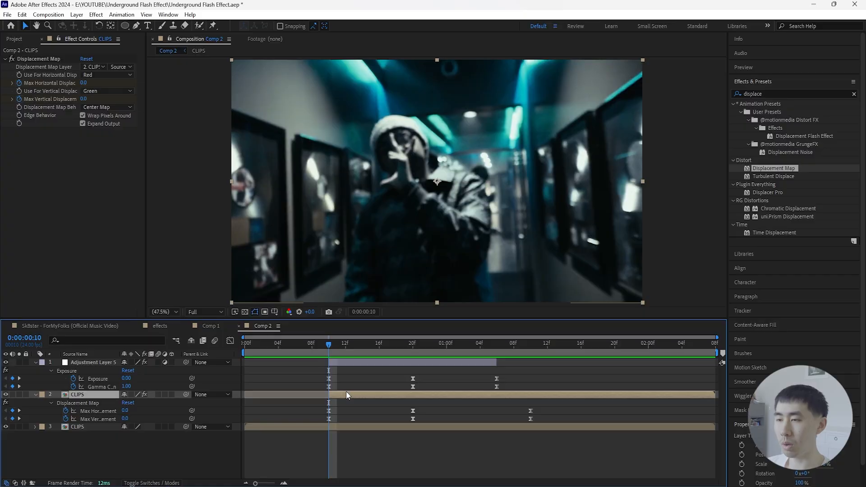
{"action": "key", "text": "shift+t"}
{"action": "left_click_drag", "start_coordinate": [126, 428], "coordinate": [1, 432]}
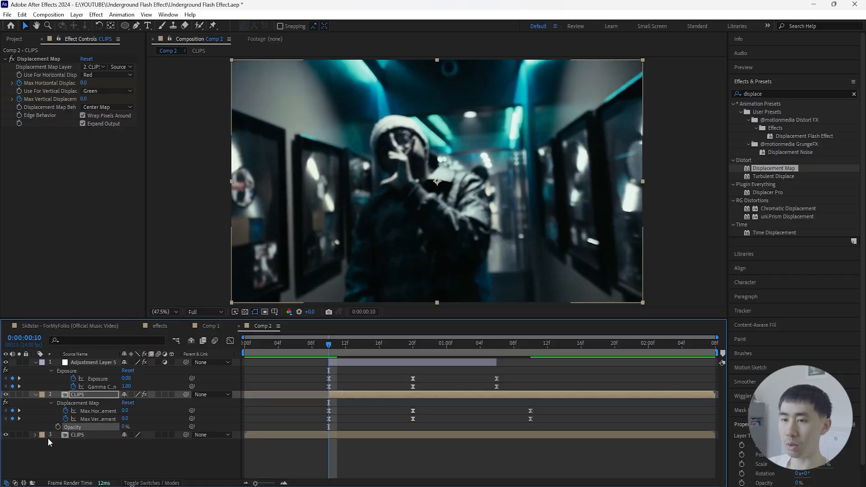
{"action": "left_click", "coordinate": [58, 426]}
- Set the upper CLIPS layer's Opacity to 50% at 0:00:00:20
{"action": "left_click", "coordinate": [339, 345]}
{"action": "left_click_drag", "start_coordinate": [339, 344], "coordinate": [413, 345]}
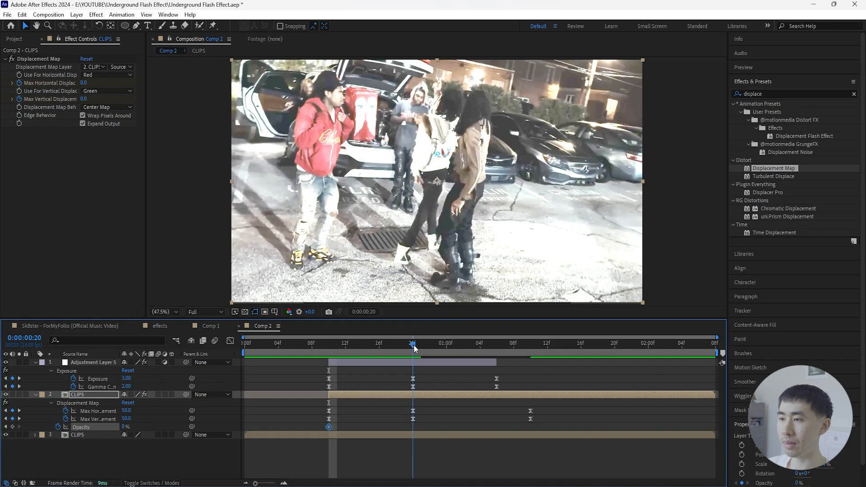
{"action": "key", "text": "ctrl+shift+a"}
{"action": "left_click", "coordinate": [121, 427]}
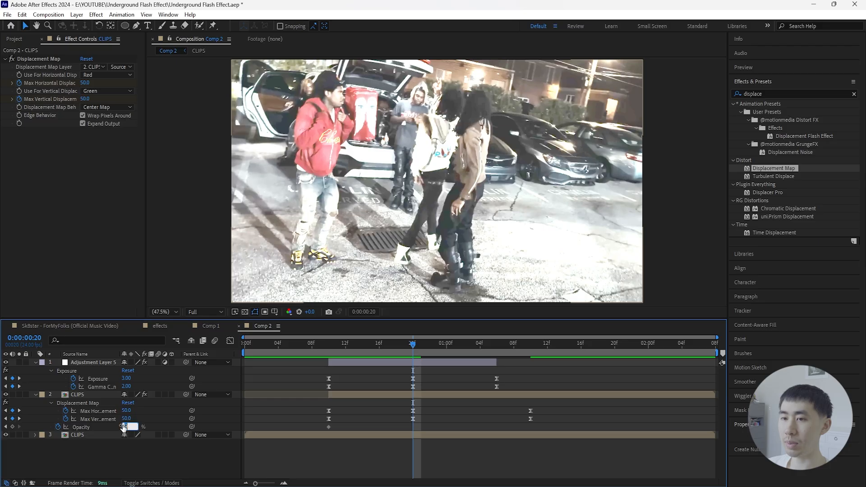
{"action": "type", "text": "50"}
{"action": "key", "text": "Return"}
- Set the upper CLIPS layer's Opacity to 0% at 0:00:01:10 and Easy Ease all its opacity keyframes
{"action": "key", "text": "space"}
{"action": "key", "text": "space"}
{"action": "left_click", "coordinate": [126, 427]}
{"action": "type", "text": "0"}
{"action": "key", "text": "Return"}
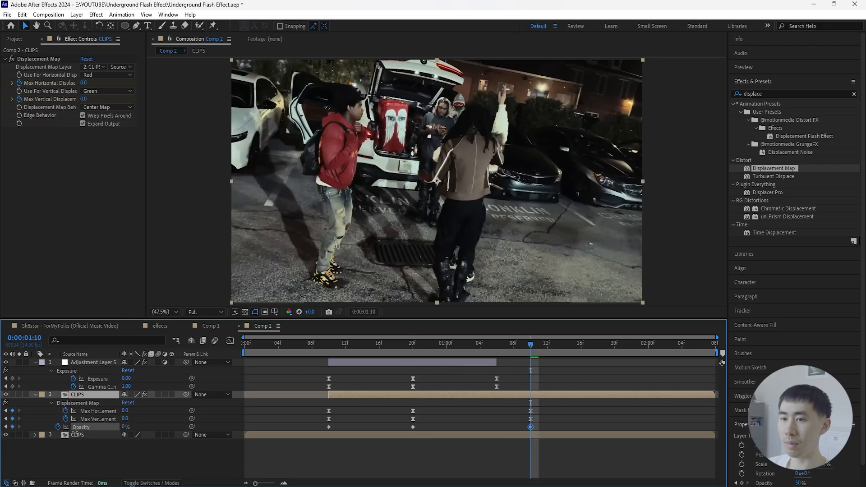
{"action": "left_click_drag", "start_coordinate": [537, 426], "coordinate": [322, 438]}
{"action": "right_click", "coordinate": [328, 427]}
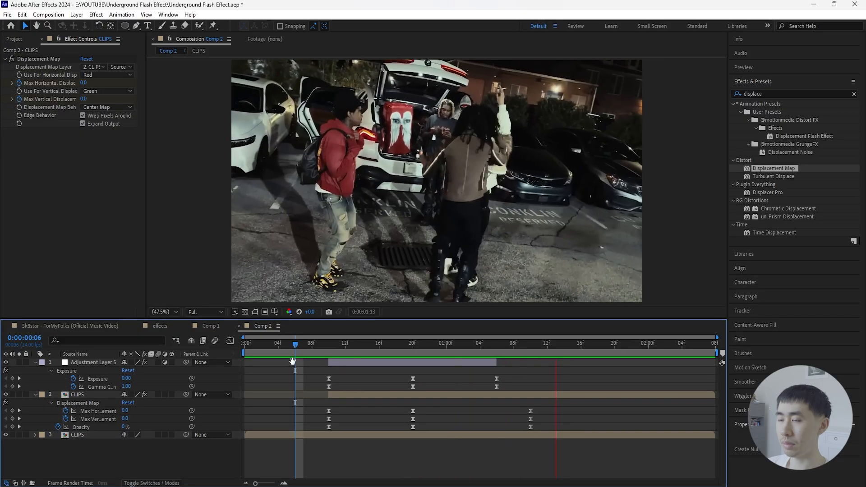
- Scale the upper CLIPS layer up to 115% without keyframes and preview the composition from the start
{"action": "left_click", "coordinate": [412, 349]}
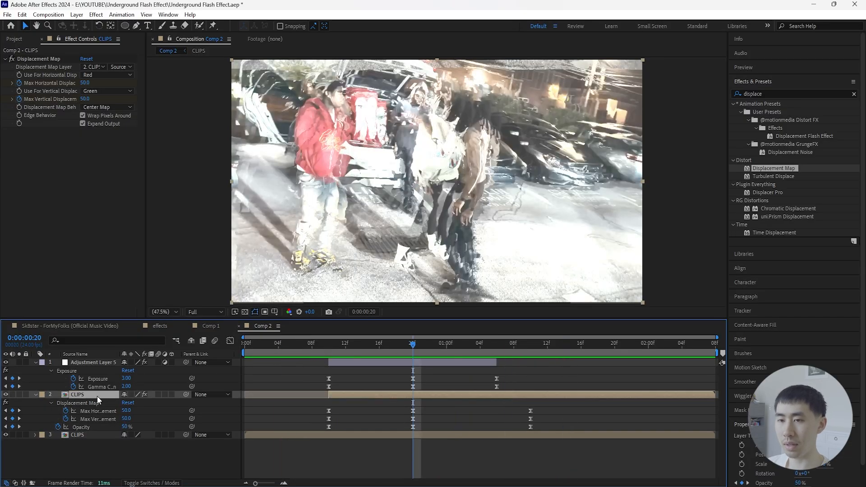
{"action": "key", "text": "shift+s"}
{"action": "left_click_drag", "start_coordinate": [152, 426], "coordinate": [156, 426]}
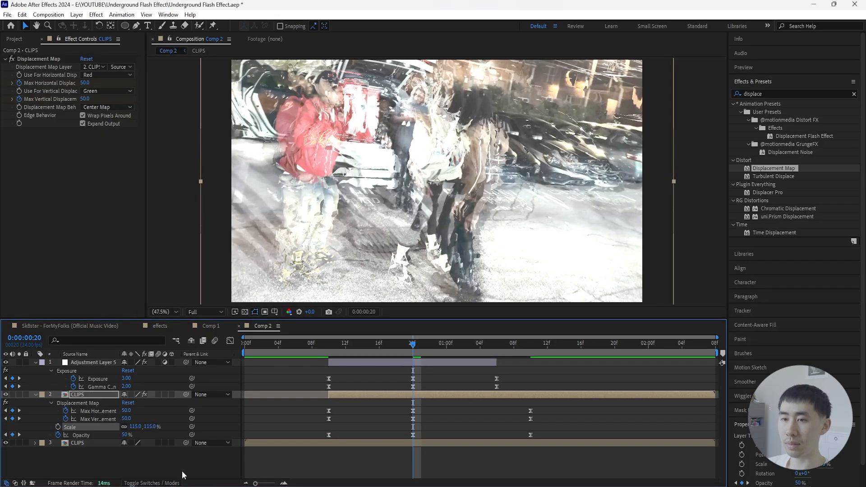
{"action": "left_click", "coordinate": [209, 458]}
{"action": "key", "text": "Home"}
{"action": "key", "text": "space"}
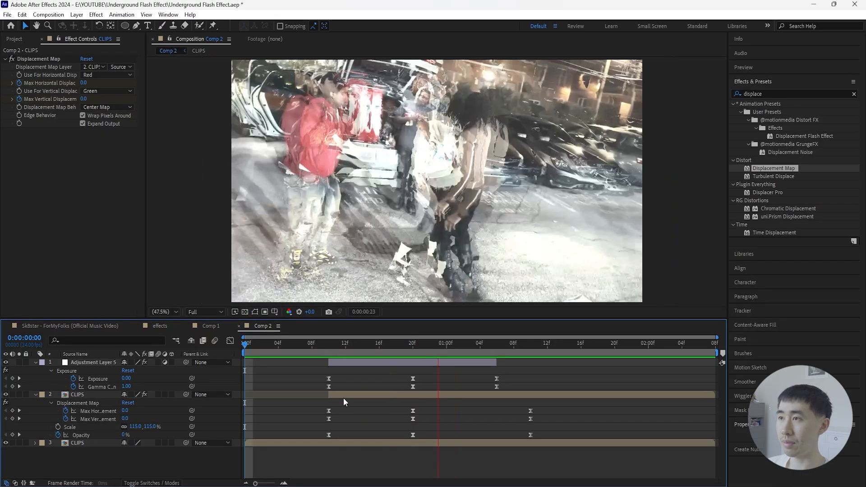
- Try a Scale of 100% on the upper CLIPS layer, preview it for comparison, and undo the scale change
{"action": "left_click_drag", "start_coordinate": [338, 353], "coordinate": [327, 369]}
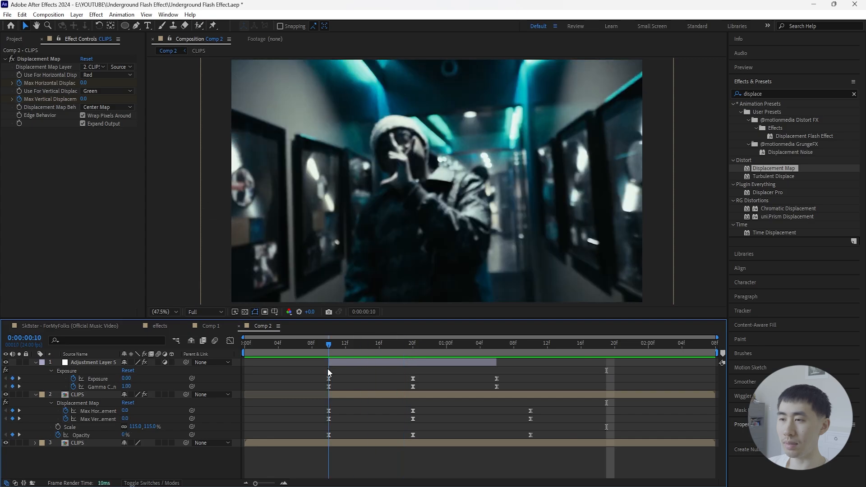
{"action": "left_click", "coordinate": [152, 427]}
{"action": "type", "text": "100"}
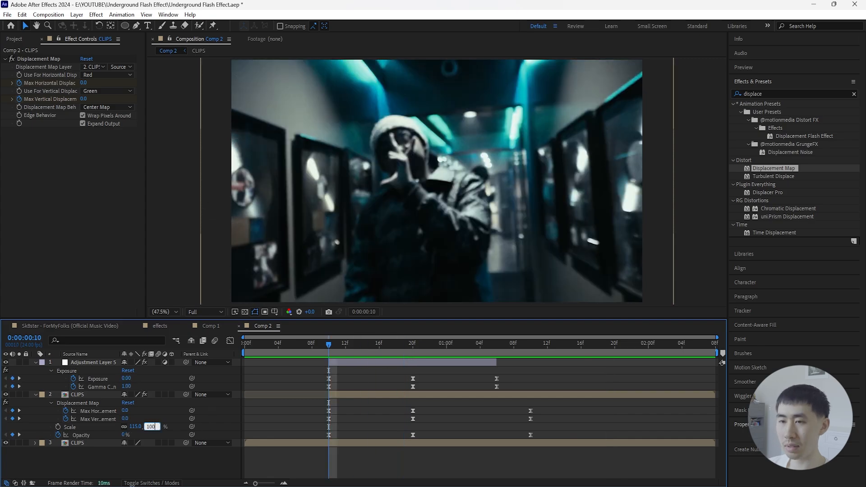
{"action": "key", "text": "Return"}
{"action": "key", "text": "space"}
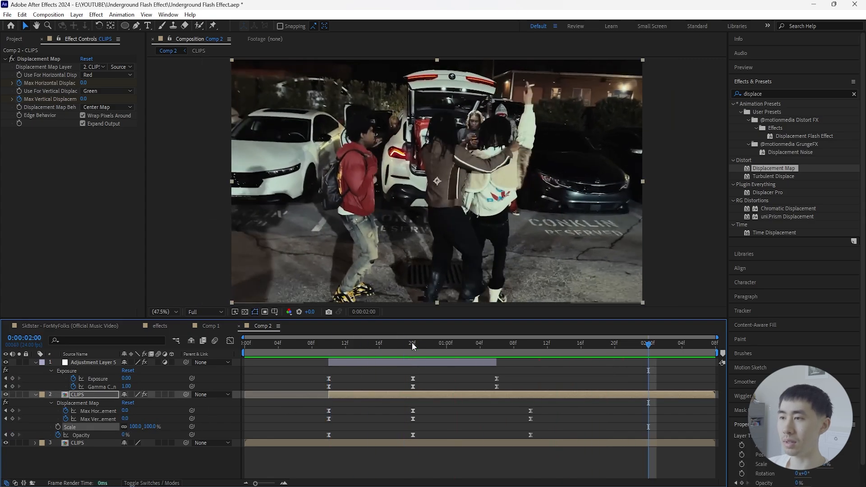
{"action": "left_click", "coordinate": [412, 343]}
{"action": "left_click", "coordinate": [290, 372]}
{"action": "key", "text": "ctrl+z"}
- Play back the flash transition from the beginning of the composition to check the combined displacement, scale and opacity effect
{"action": "key", "text": "space"}
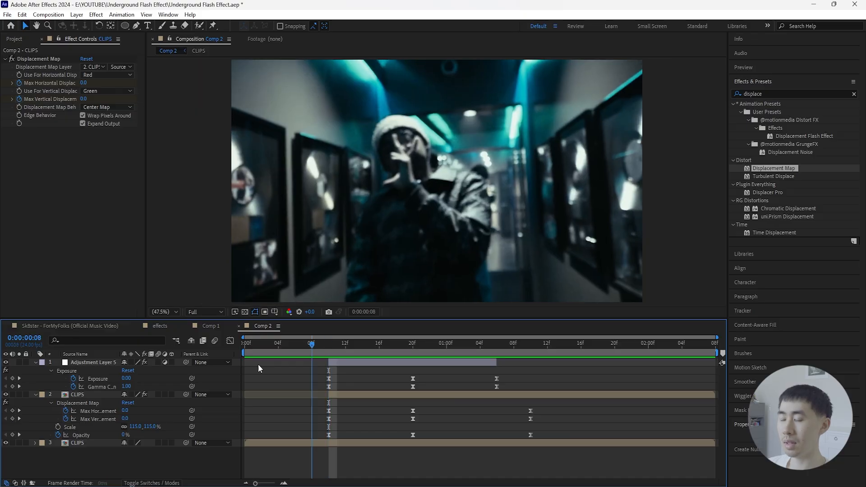
{"action": "left_click_drag", "start_coordinate": [258, 364], "coordinate": [242, 367]}
{"action": "key", "text": "space"}
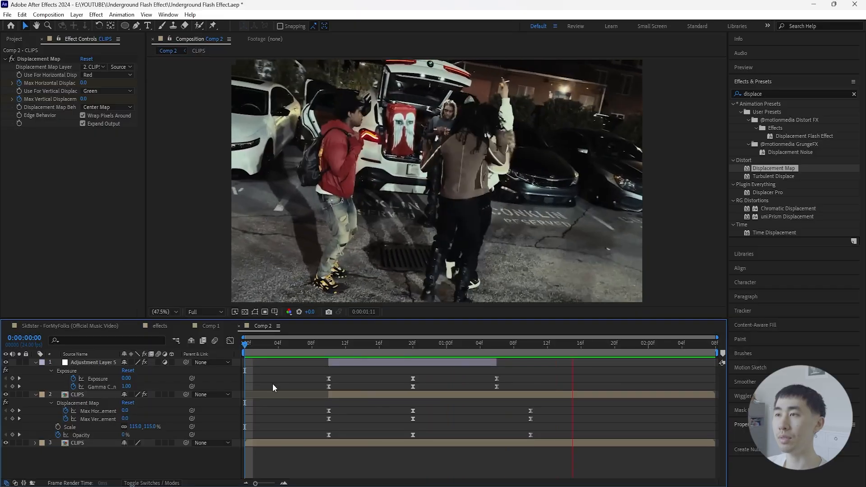
{"action": "left_click", "coordinate": [347, 369]}
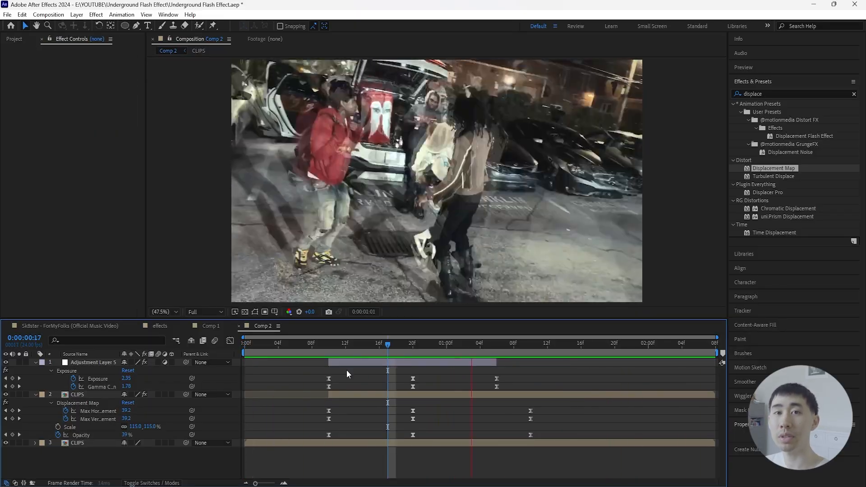